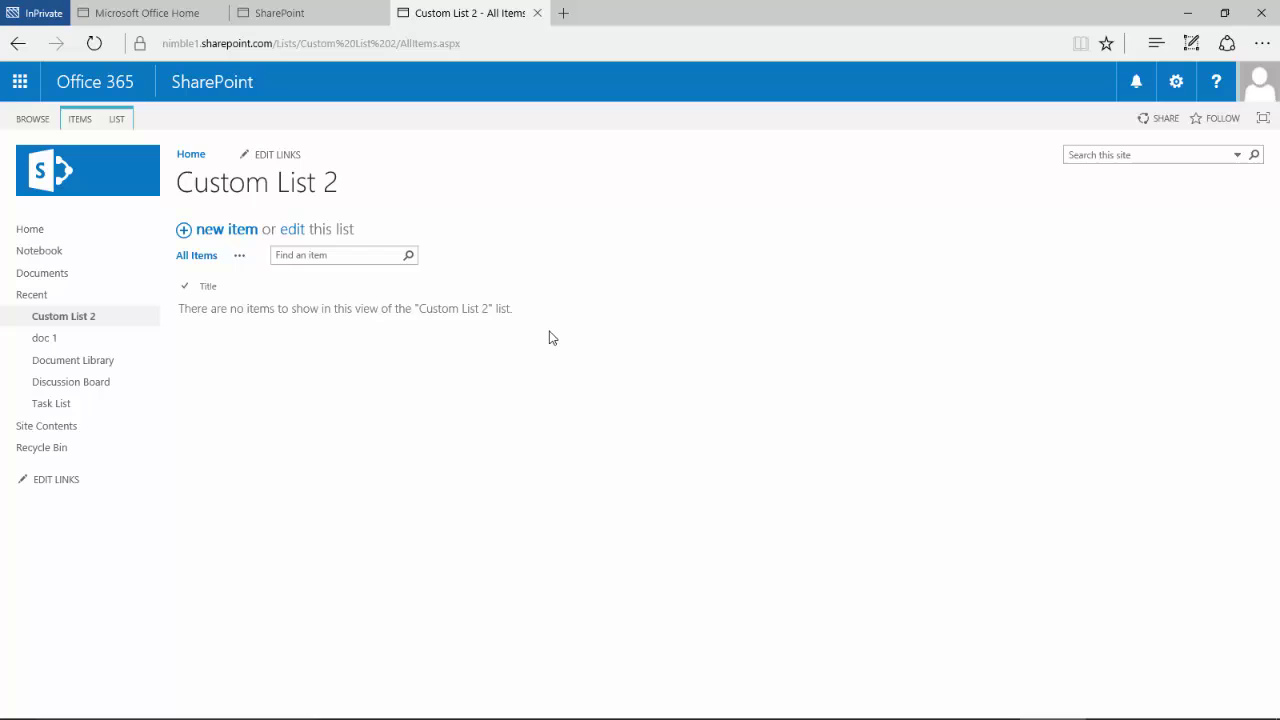
Create a required single-line text column named Forename with the description "First name of Employee".
{"action": "left_click", "coordinate": [117, 121]}
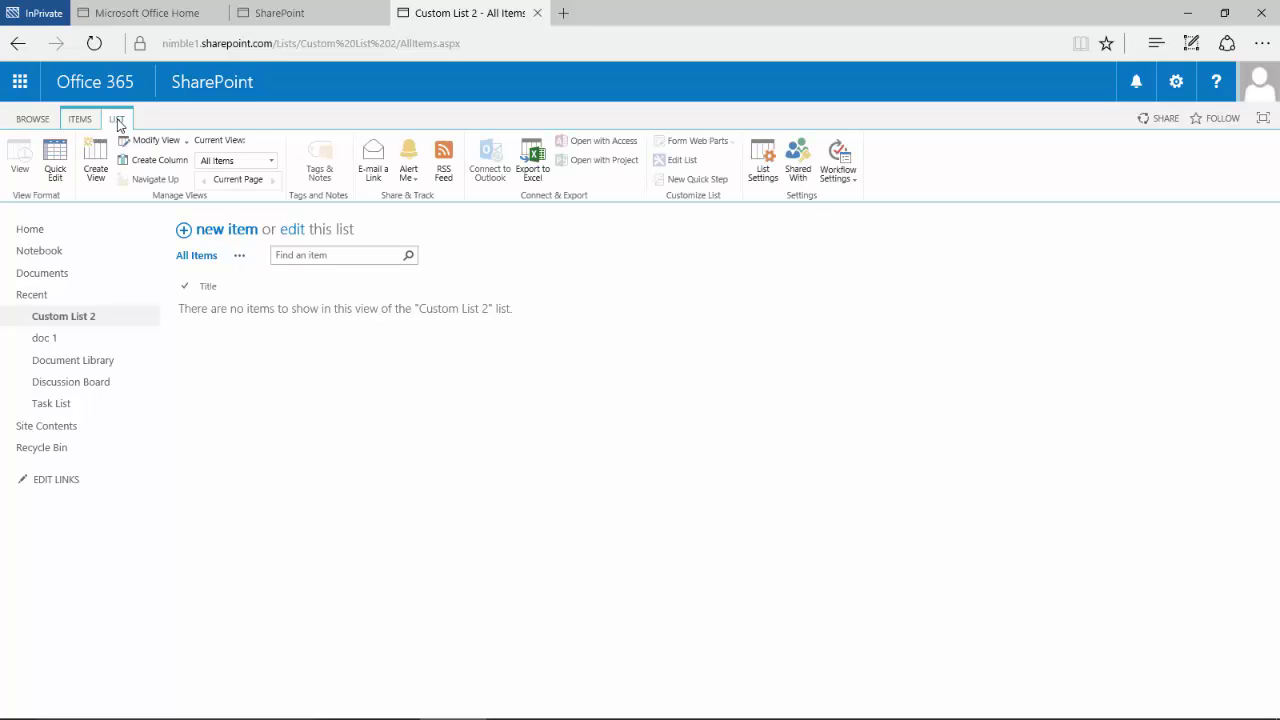
{"action": "left_click", "coordinate": [146, 164]}
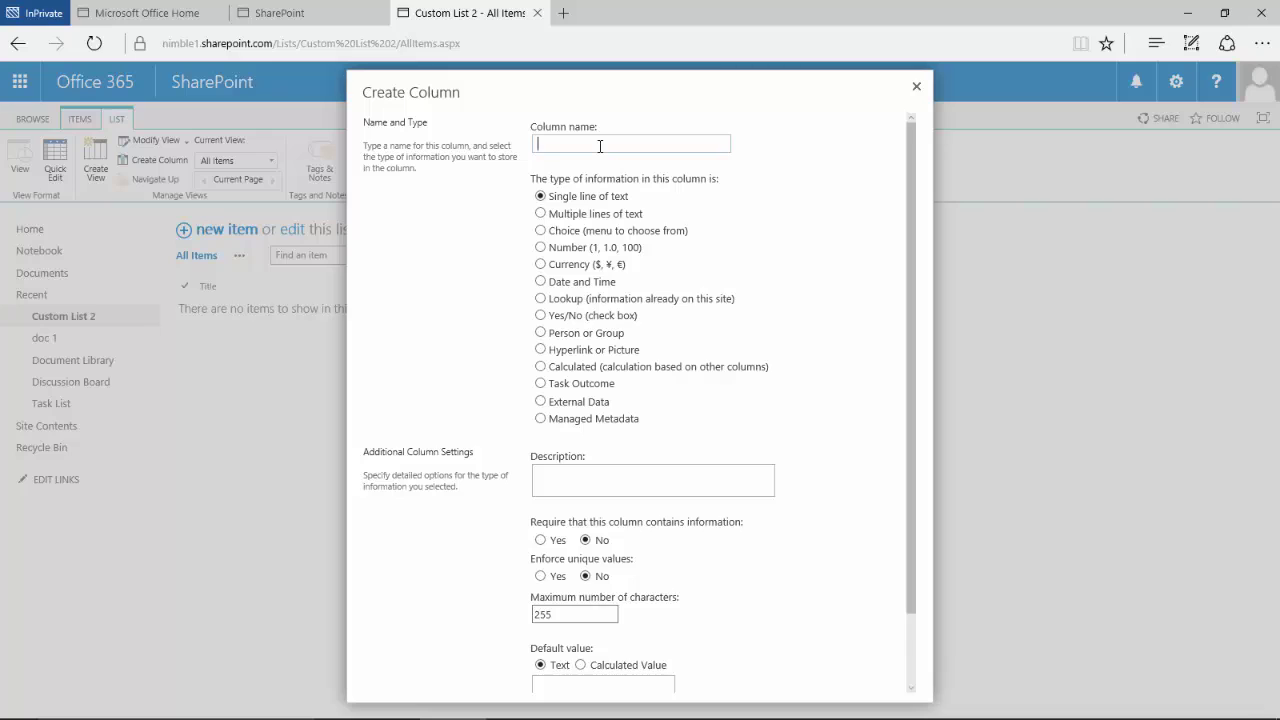
{"action": "type", "text": "Forename"}
{"action": "scroll", "coordinate": [521, 420], "scroll_direction": "down", "scroll_amount": 1}
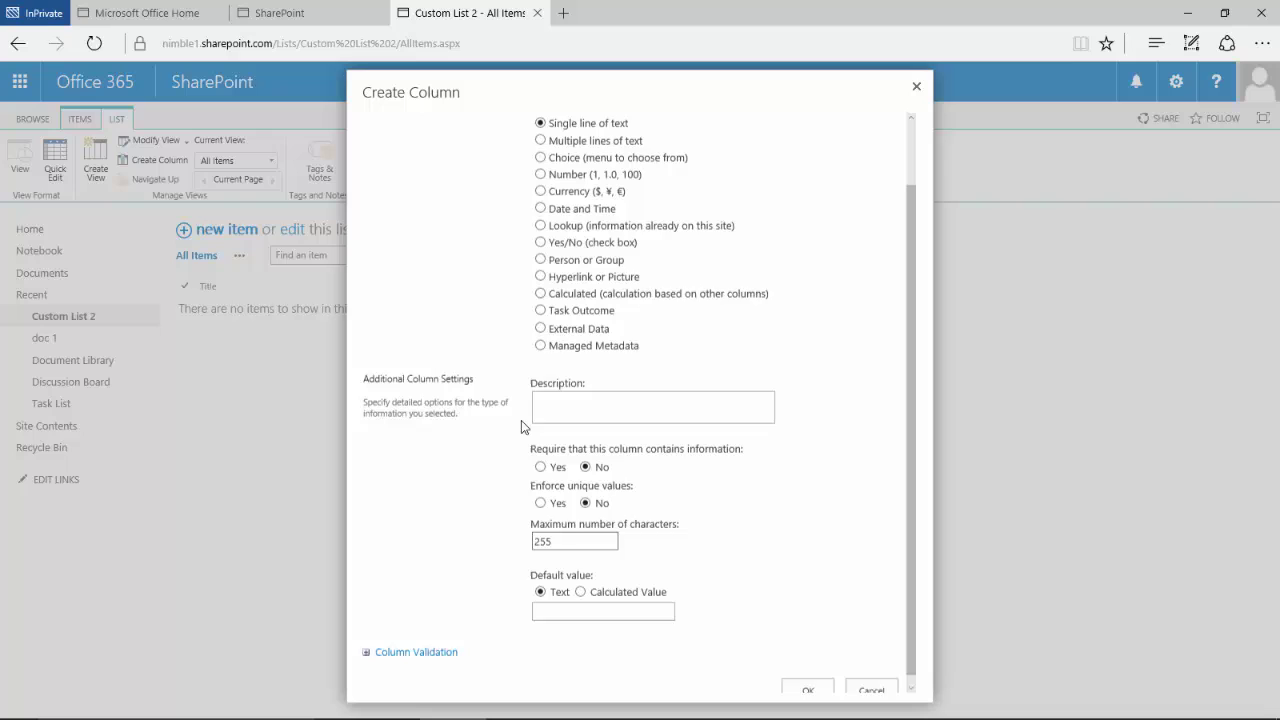
{"action": "scroll", "coordinate": [569, 425], "scroll_direction": "up", "scroll_amount": 1}
{"action": "left_click", "coordinate": [551, 476]}
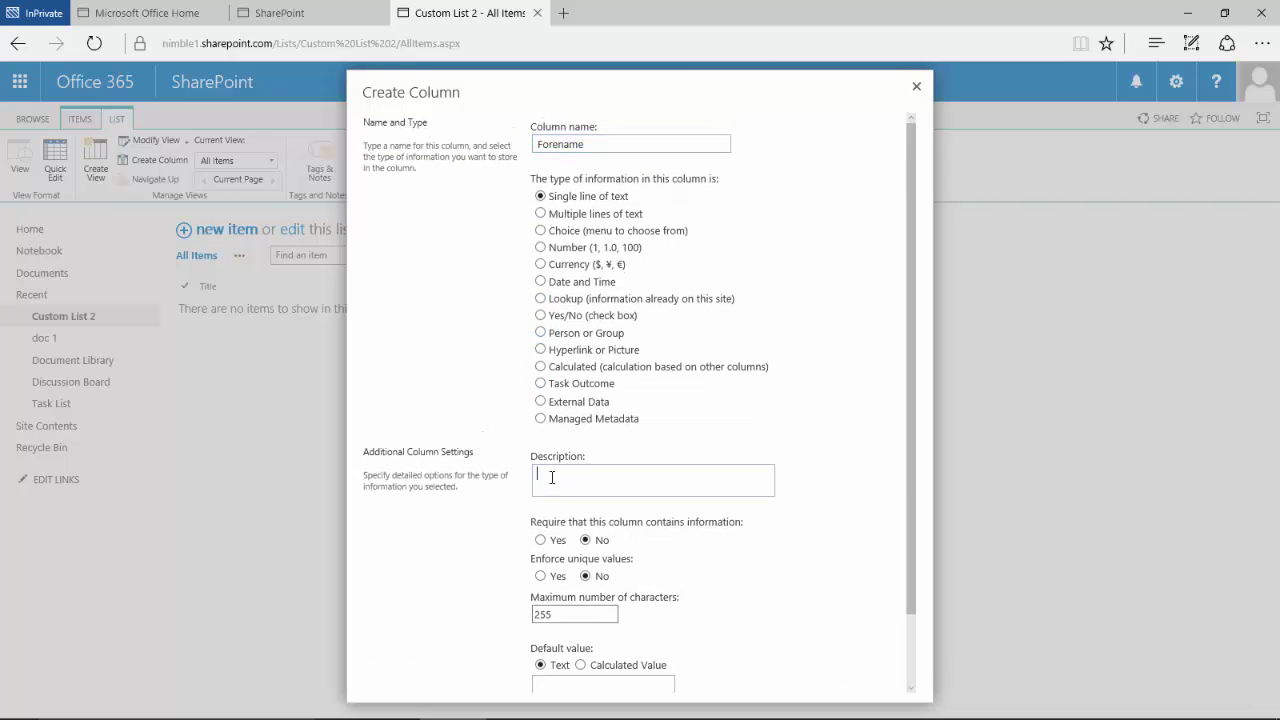
{"action": "type", "text": "First name of Employee"}
{"action": "scroll", "coordinate": [552, 477], "scroll_direction": "down", "scroll_amount": 2}
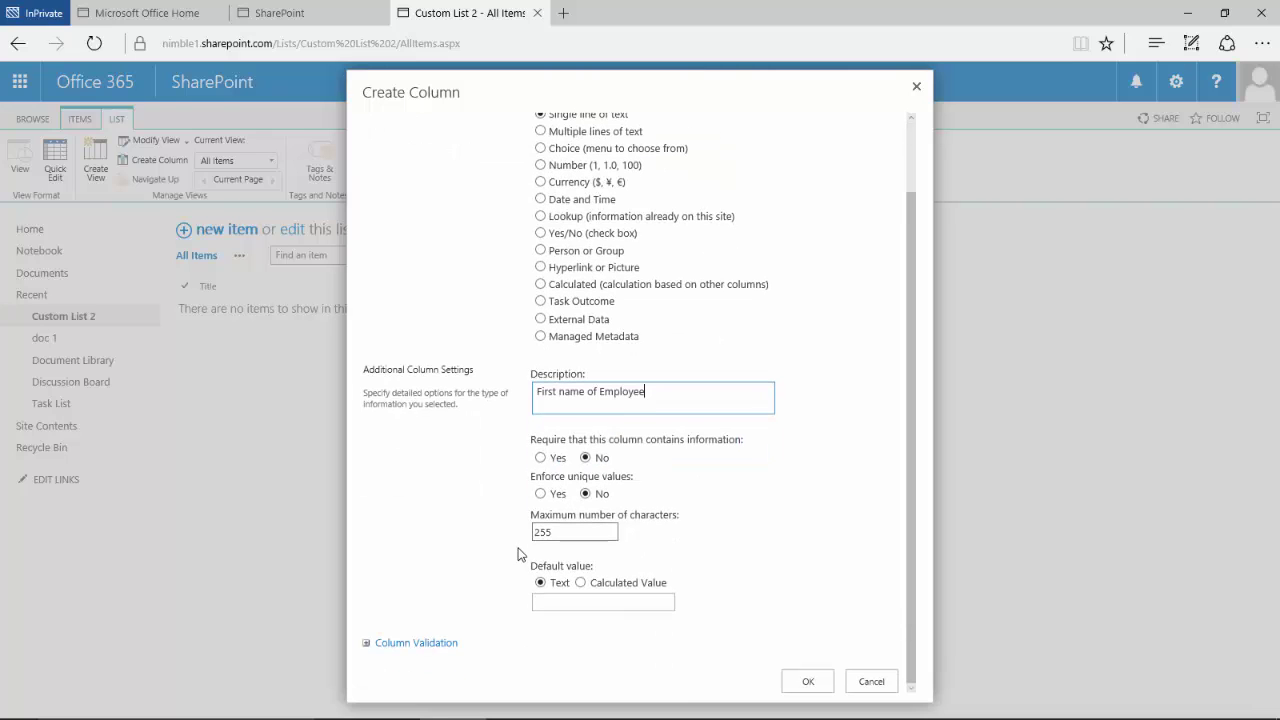
{"action": "left_click", "coordinate": [540, 458]}
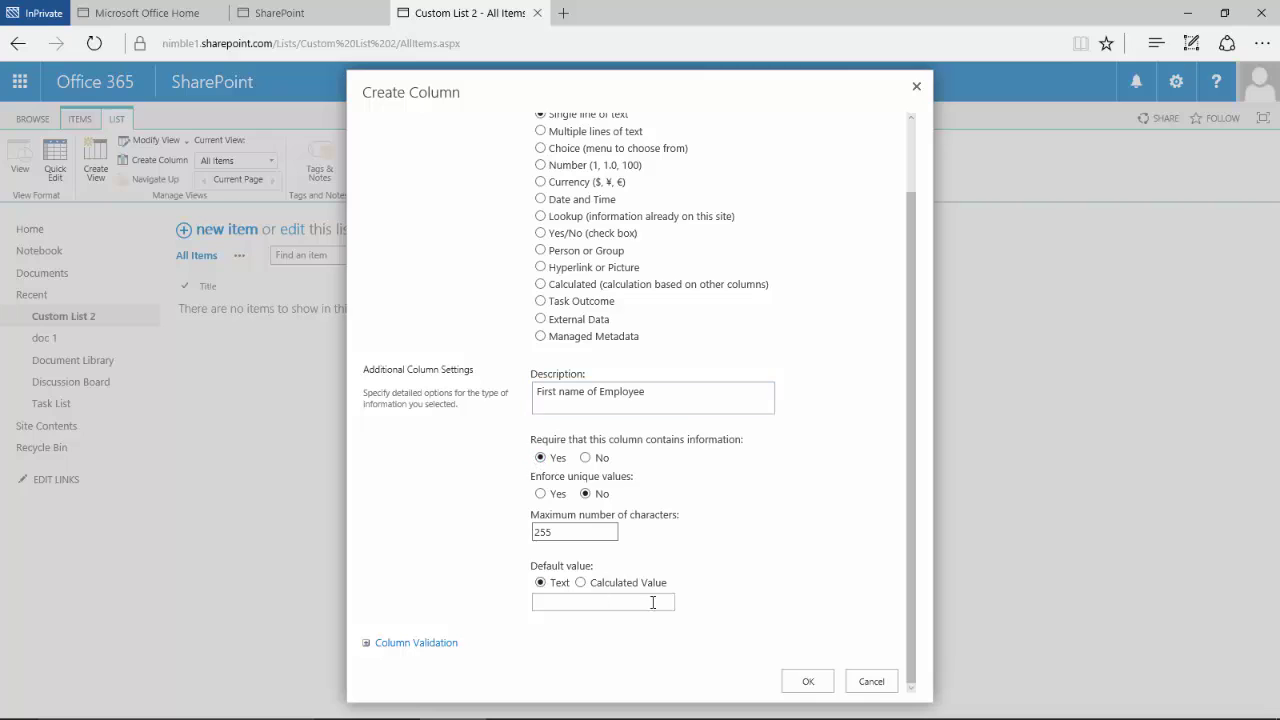
{"action": "left_click", "coordinate": [808, 682]}
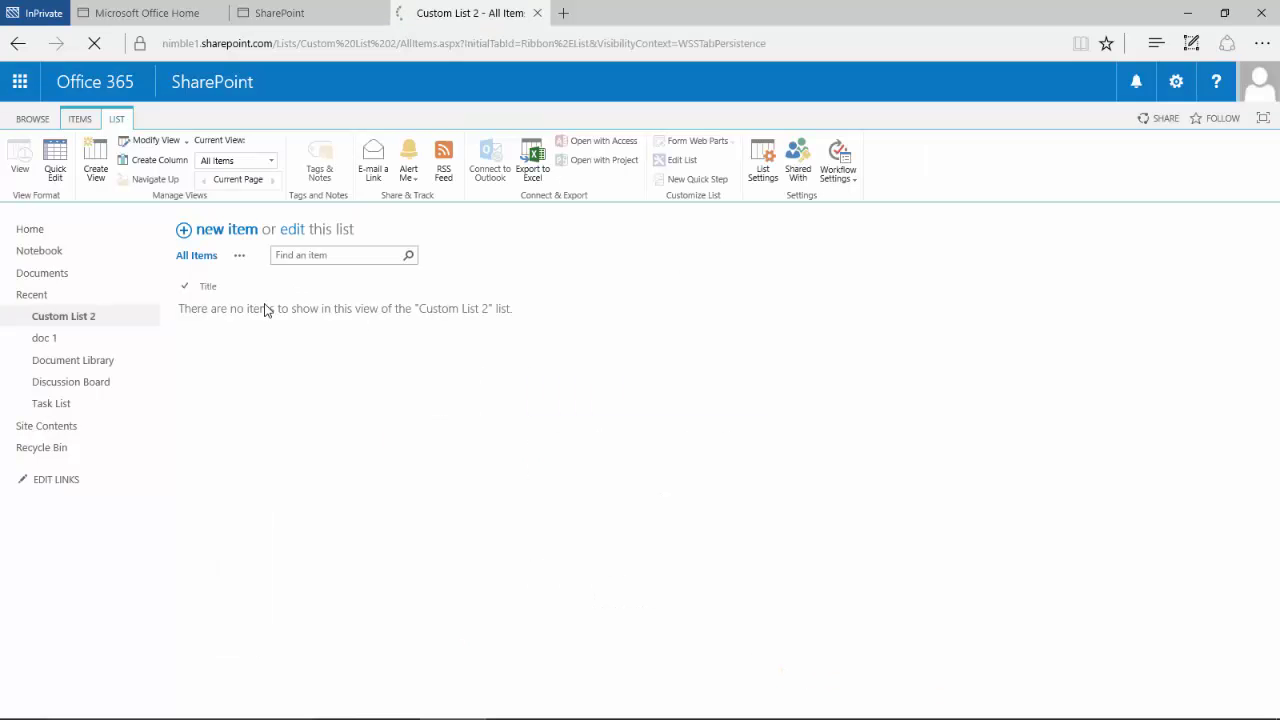
Create a required single-line text column named Surname with the description "Last name of employee".
{"action": "left_click", "coordinate": [156, 162]}
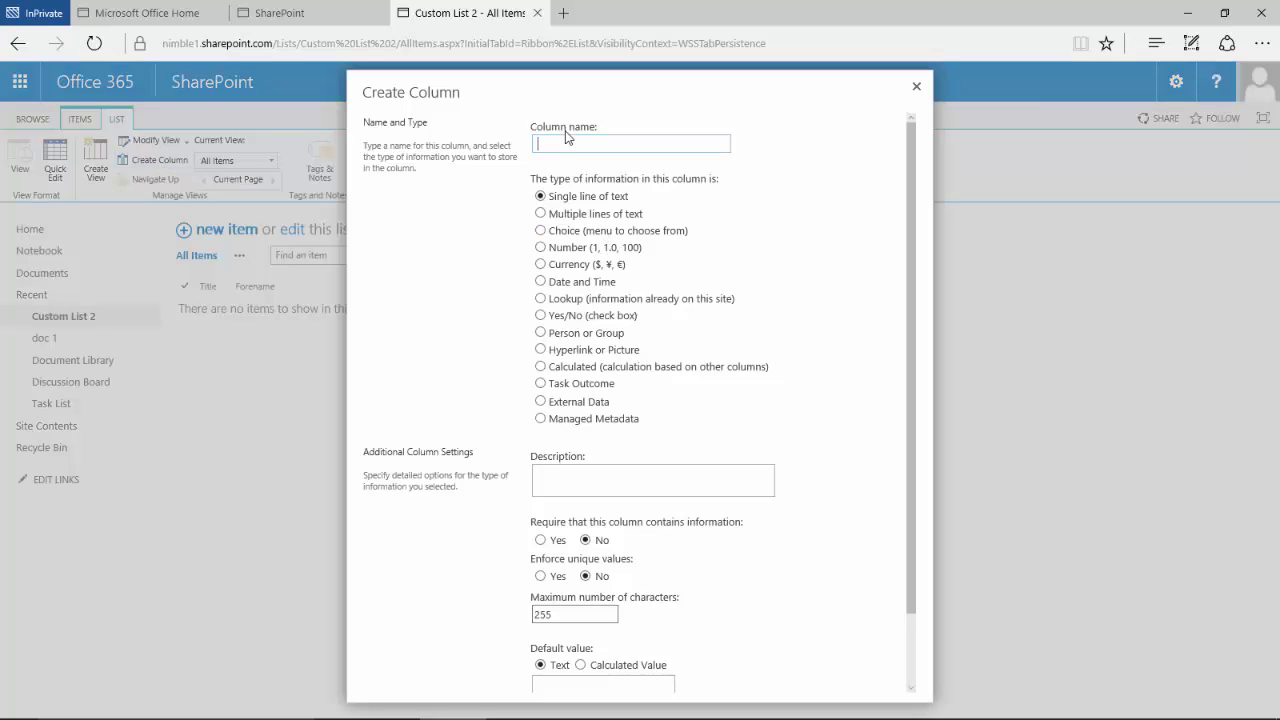
{"action": "type", "text": "Surname"}
{"action": "left_click", "coordinate": [546, 474]}
{"action": "type", "text": "Last name of em"}
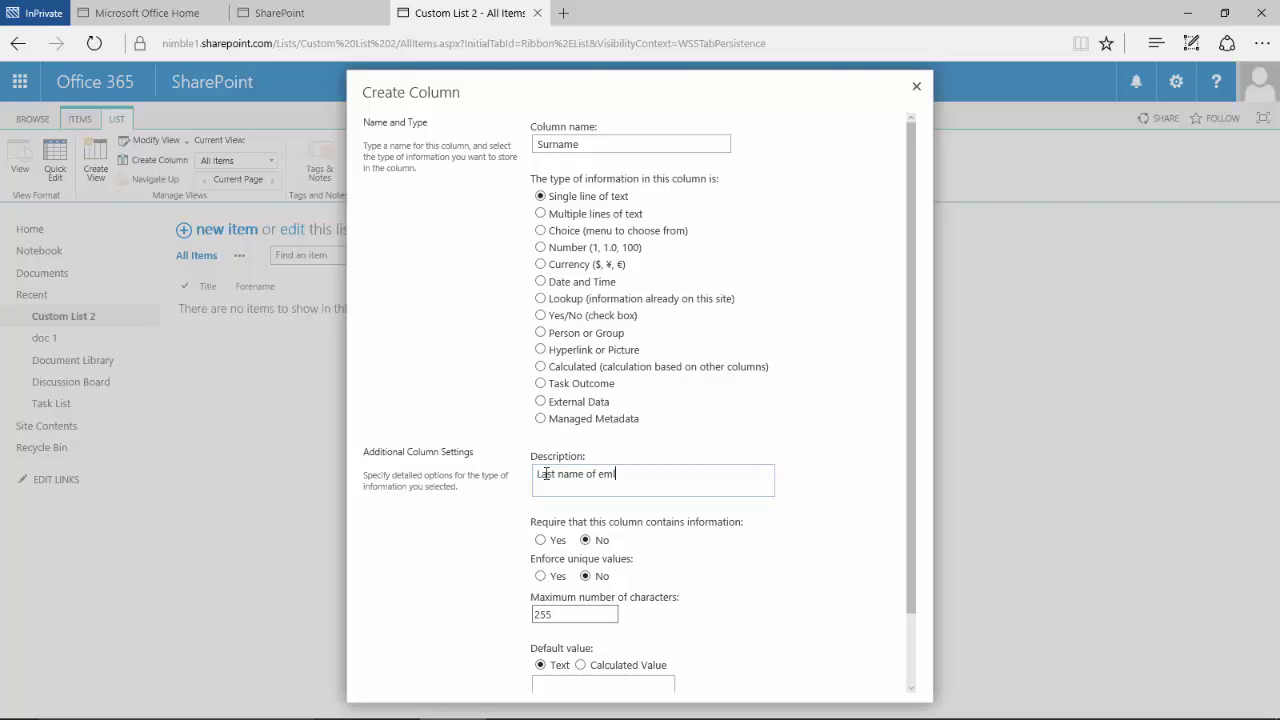
{"action": "type", "text": "ployee"}
{"action": "scroll", "coordinate": [506, 508], "scroll_direction": "down", "scroll_amount": 2}
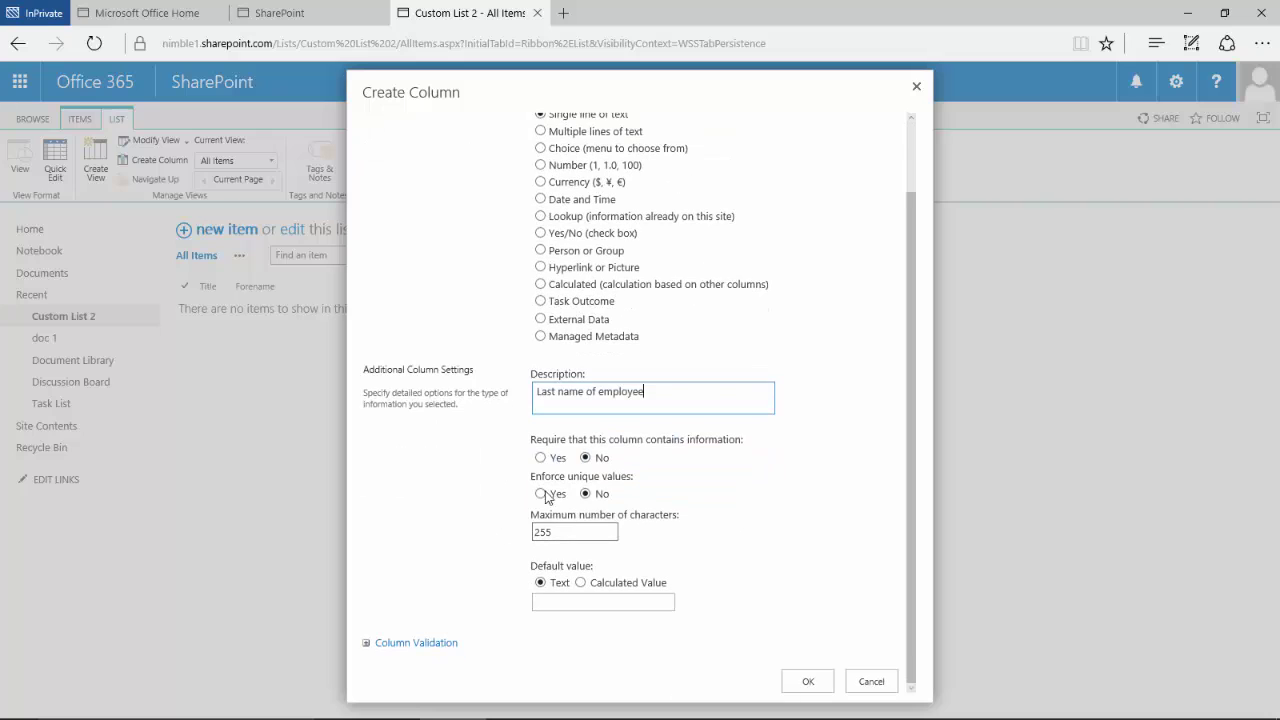
{"action": "left_click", "coordinate": [541, 458]}
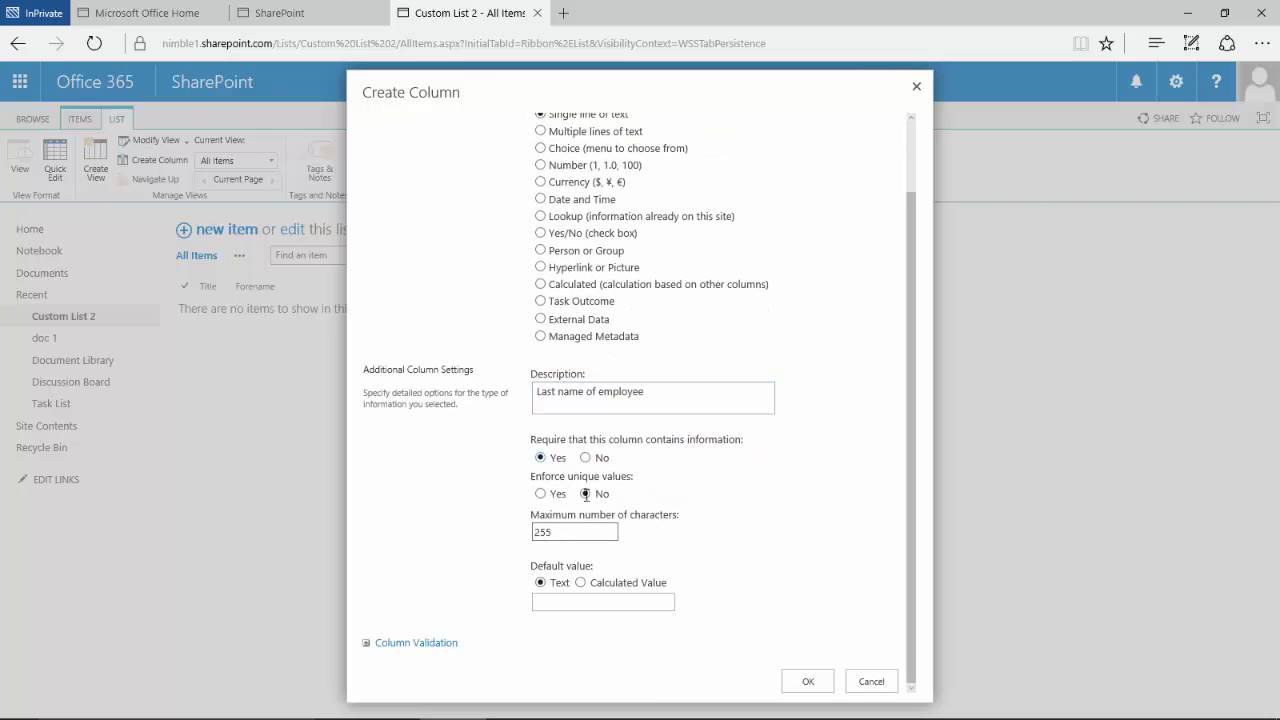
{"action": "left_click", "coordinate": [808, 683]}
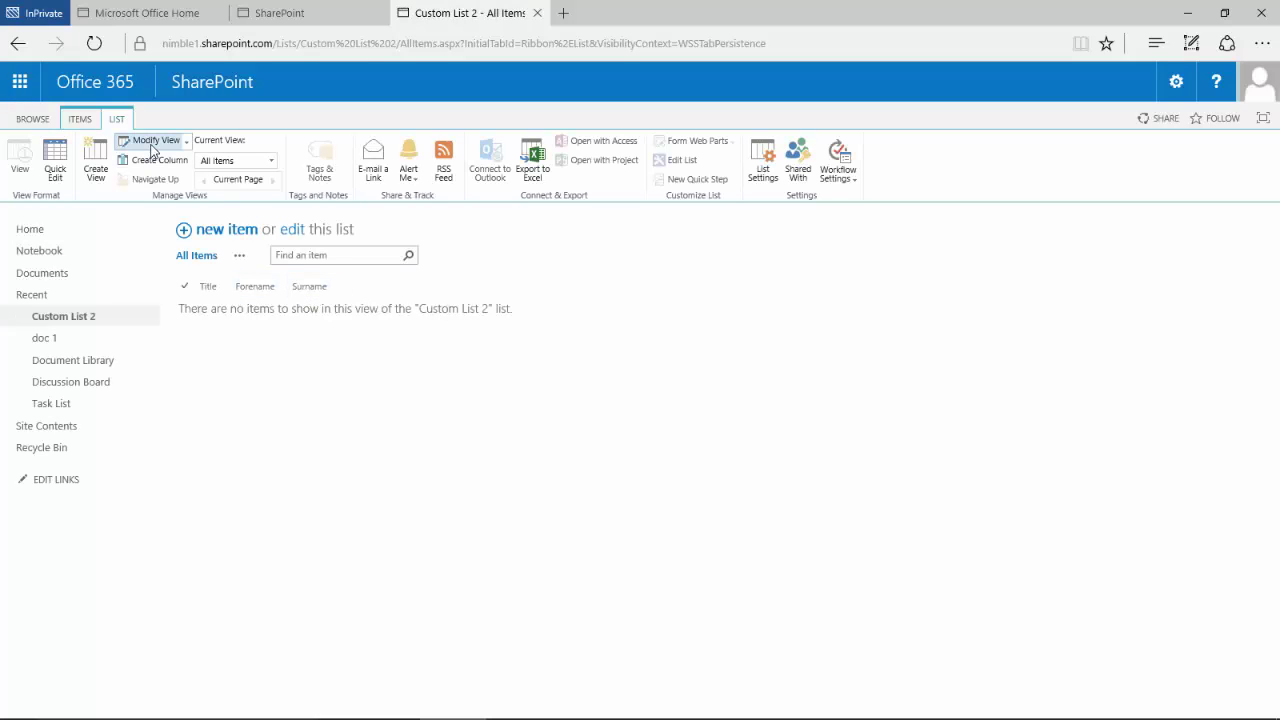
Start a new Date and Time column named Start Date with the description "Start date of employee".
{"action": "left_click", "coordinate": [148, 161]}
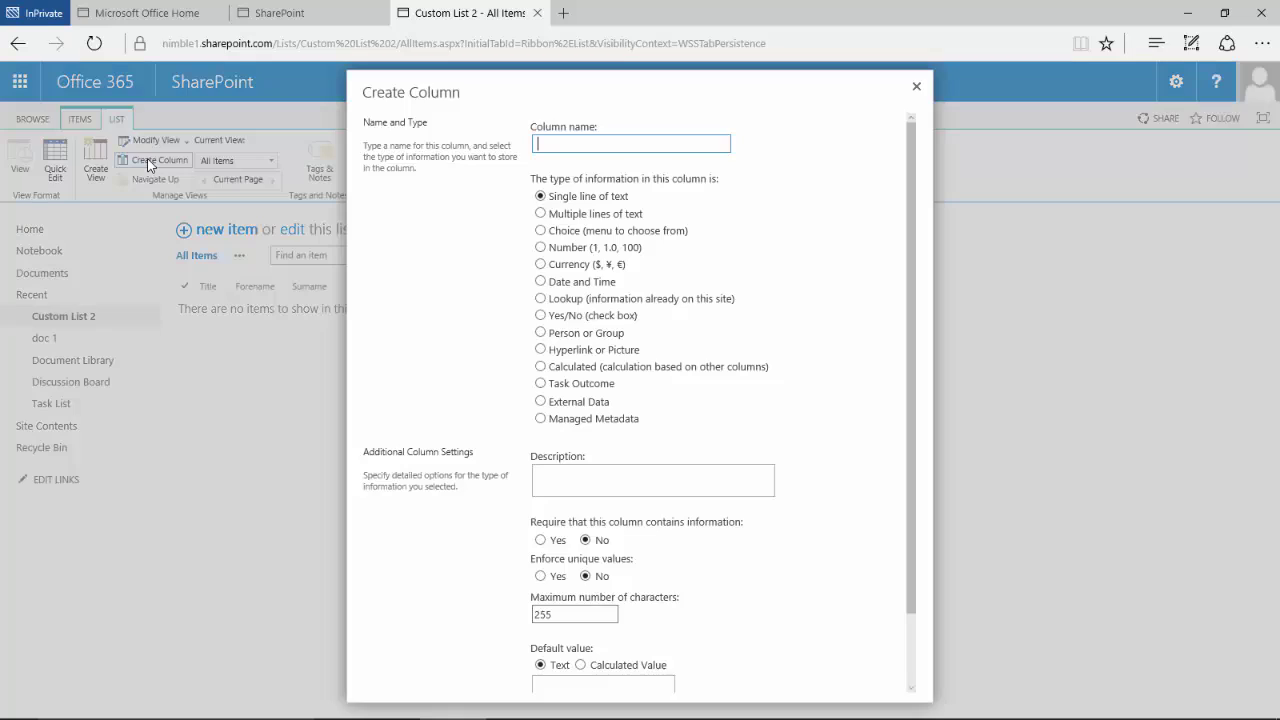
{"action": "type", "text": "Start"}
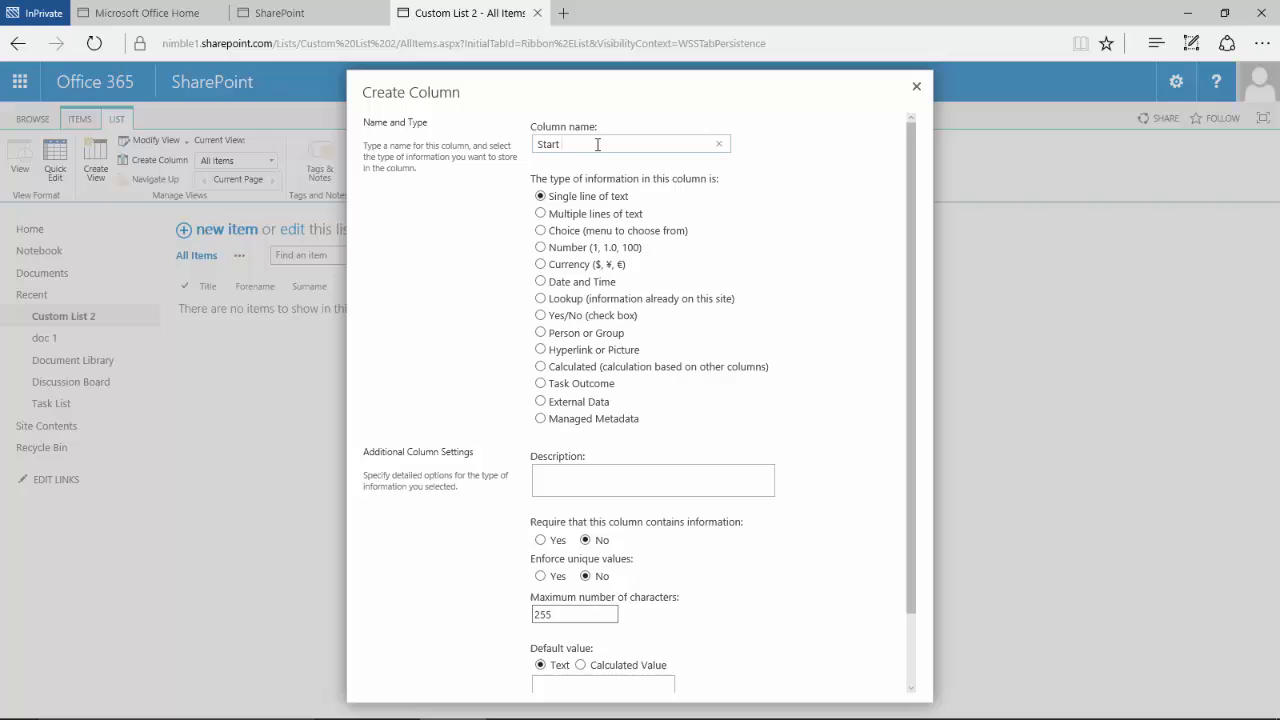
{"action": "type", "text": " Date"}
{"action": "left_click", "coordinate": [541, 283]}
{"action": "scroll", "coordinate": [500, 370], "scroll_direction": "down", "scroll_amount": 2}
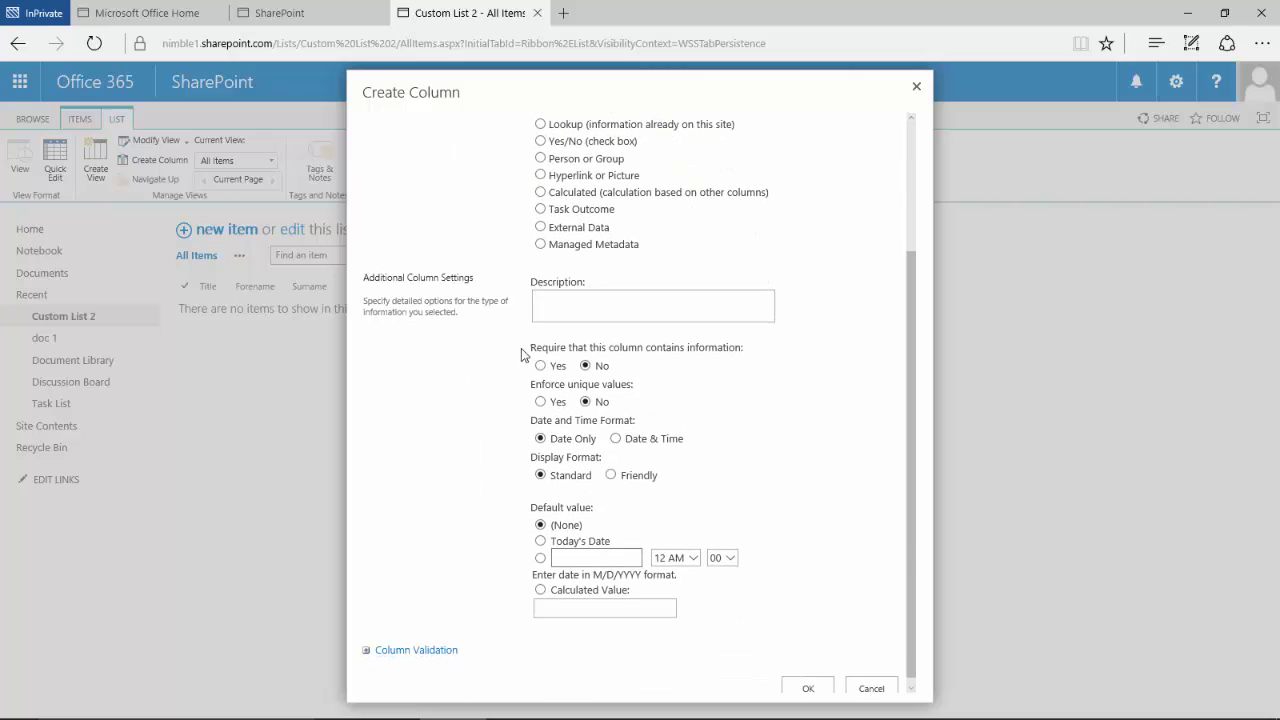
{"action": "left_click", "coordinate": [563, 305]}
{"action": "type", "text": "Start date of employee"}
Review the Start Date column's settings, make it require information, and create the column.
{"action": "scroll", "coordinate": [522, 394], "scroll_direction": "down", "scroll_amount": 1}
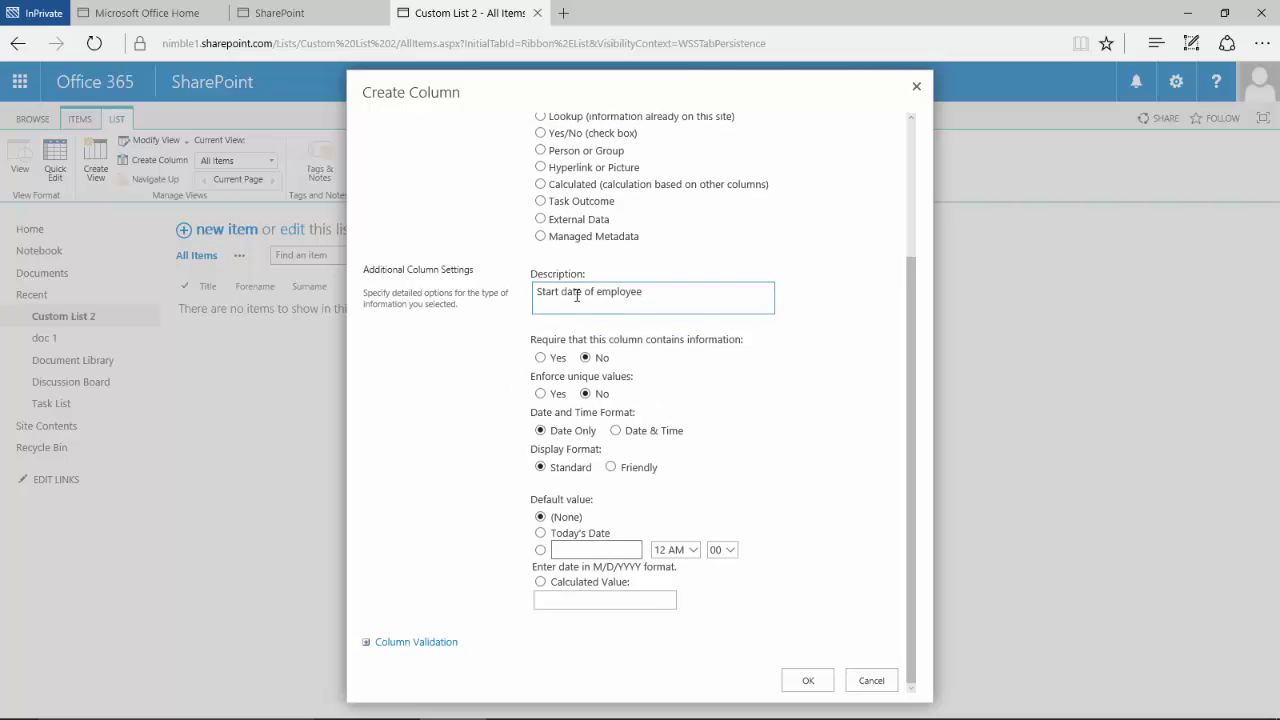
{"action": "scroll", "coordinate": [578, 272], "scroll_direction": "up", "scroll_amount": 2}
{"action": "scroll", "coordinate": [521, 401], "scroll_direction": "down", "scroll_amount": 2}
{"action": "scroll", "coordinate": [537, 373], "scroll_direction": "up", "scroll_amount": 1}
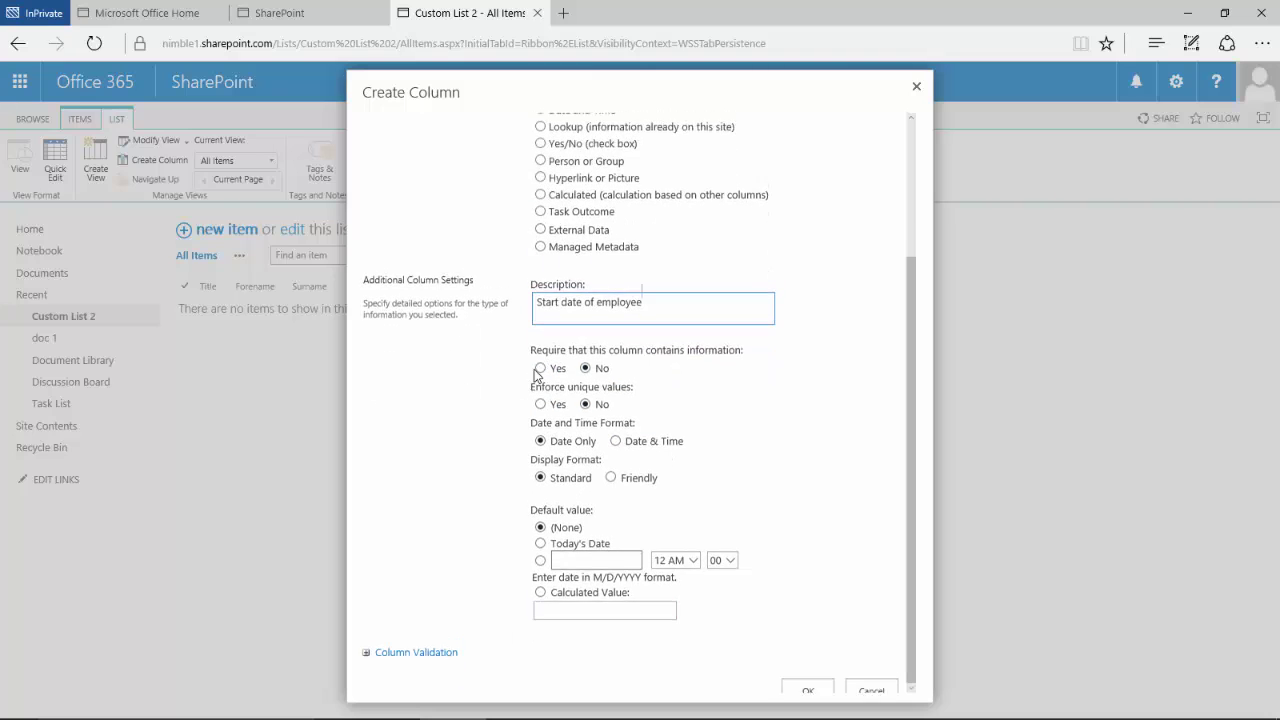
{"action": "scroll", "coordinate": [537, 373], "scroll_direction": "up", "scroll_amount": 3}
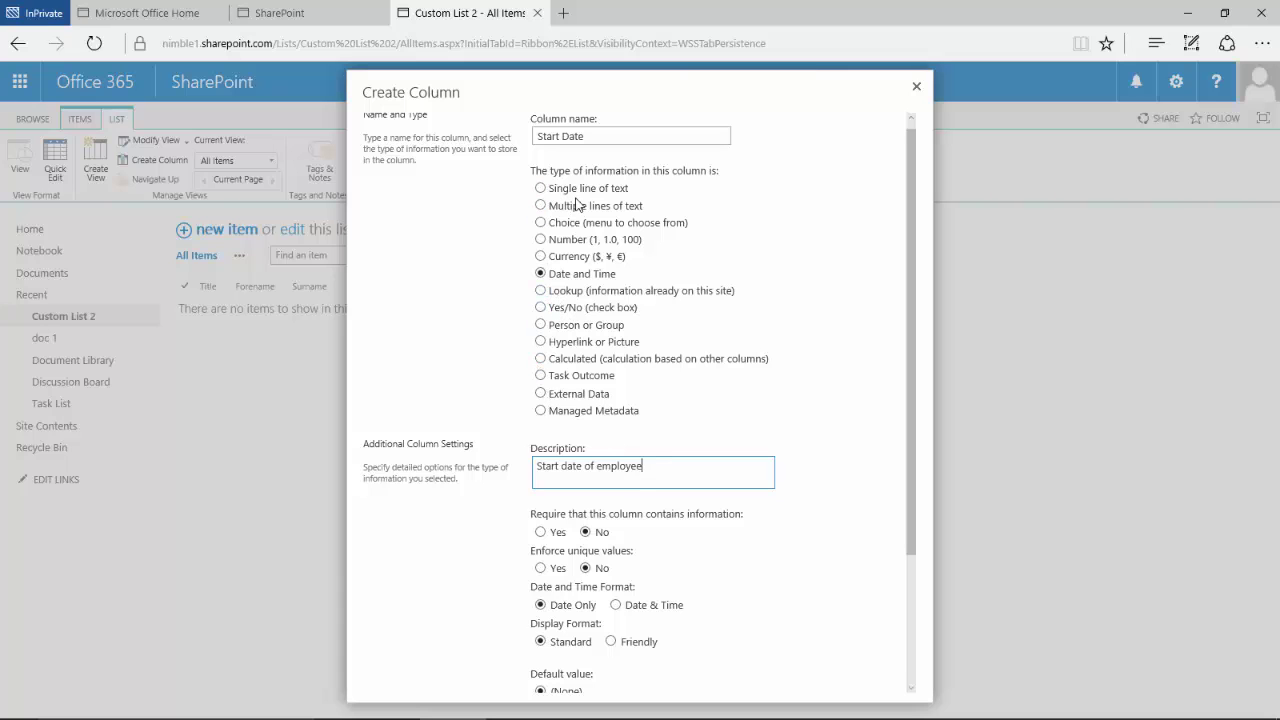
{"action": "scroll", "coordinate": [543, 400], "scroll_direction": "down", "scroll_amount": 2}
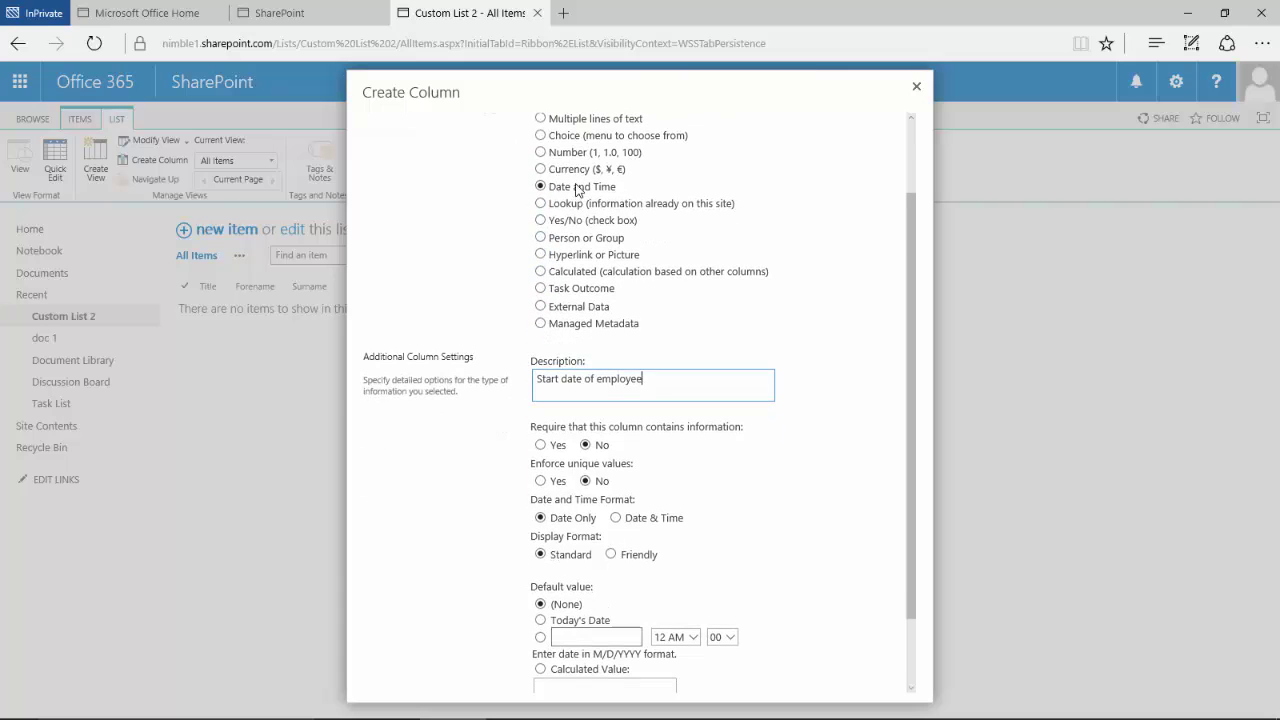
{"action": "scroll", "coordinate": [500, 352], "scroll_direction": "down", "scroll_amount": 2}
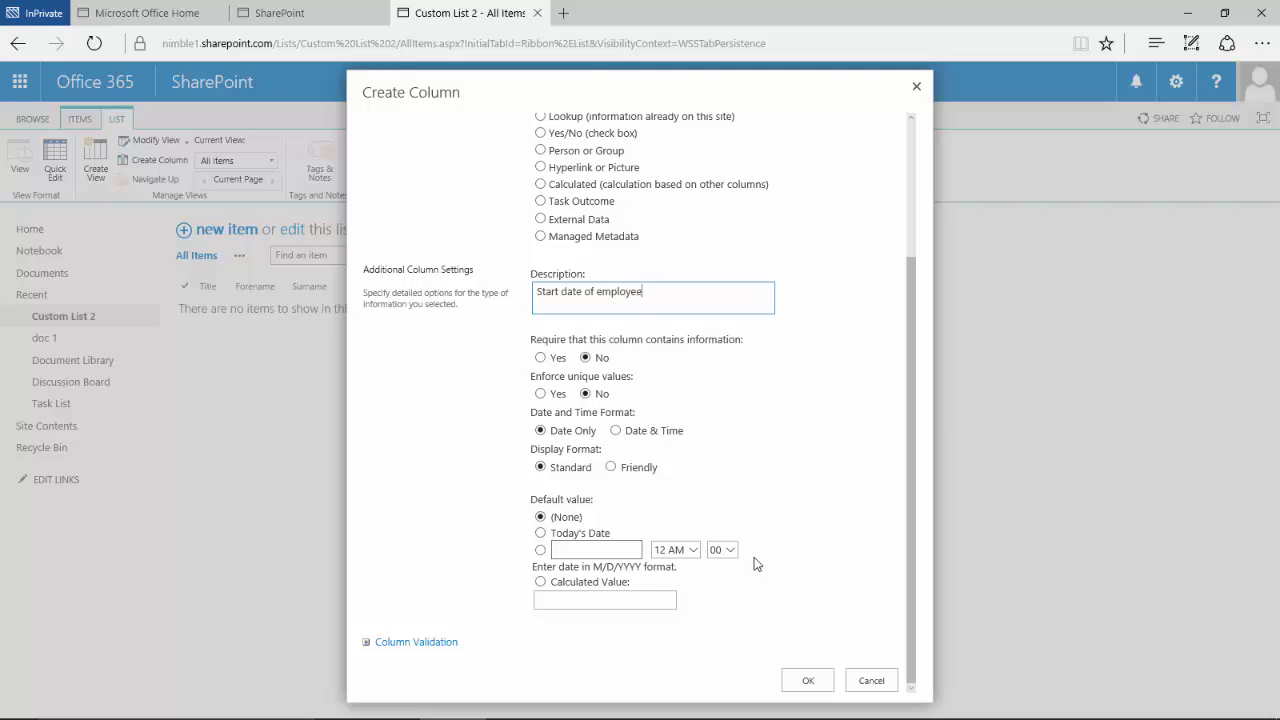
{"action": "left_click", "coordinate": [541, 358]}
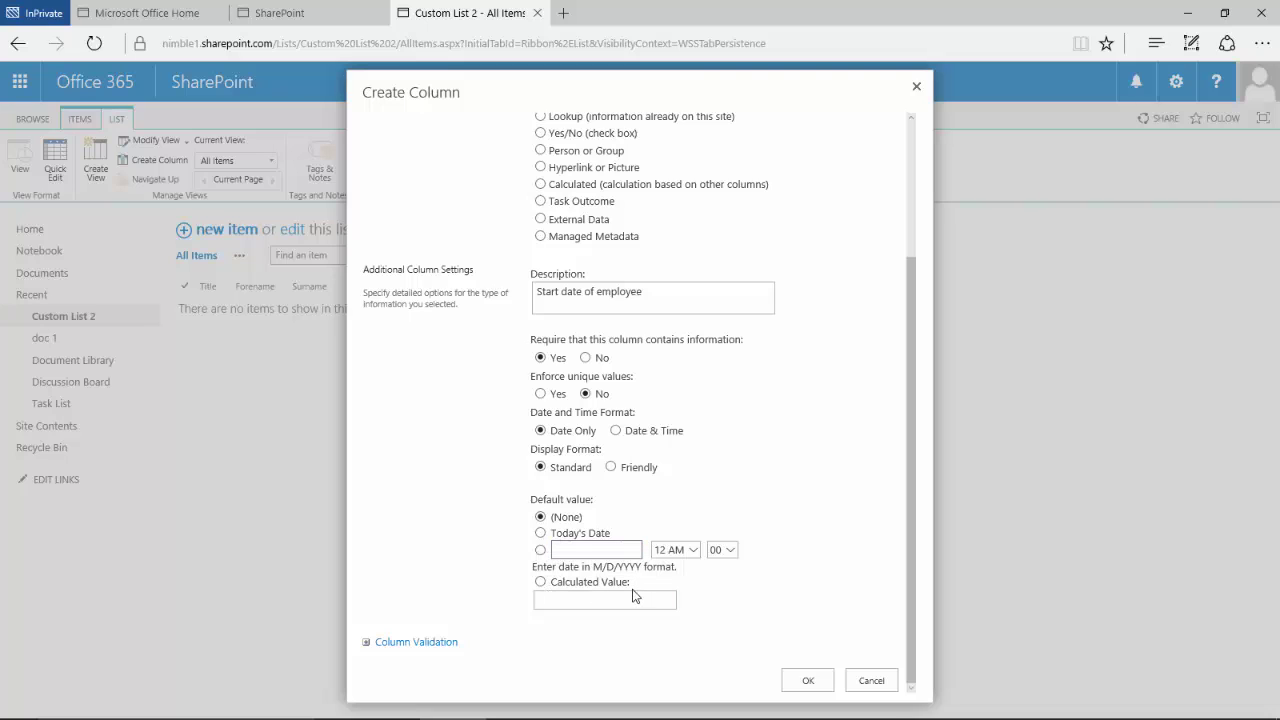
{"action": "left_click", "coordinate": [808, 680]}
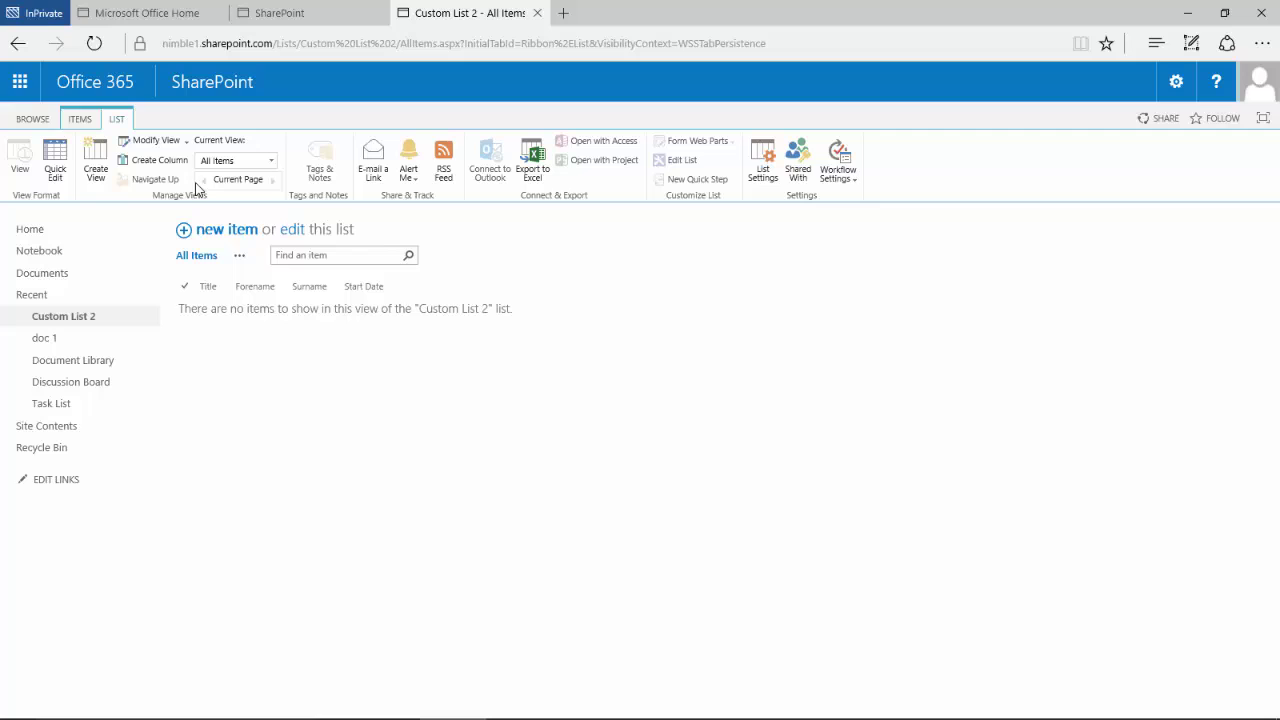
Create a Date and Time column named "4 week review" with the description "4 week review date".
{"action": "left_click", "coordinate": [155, 160]}
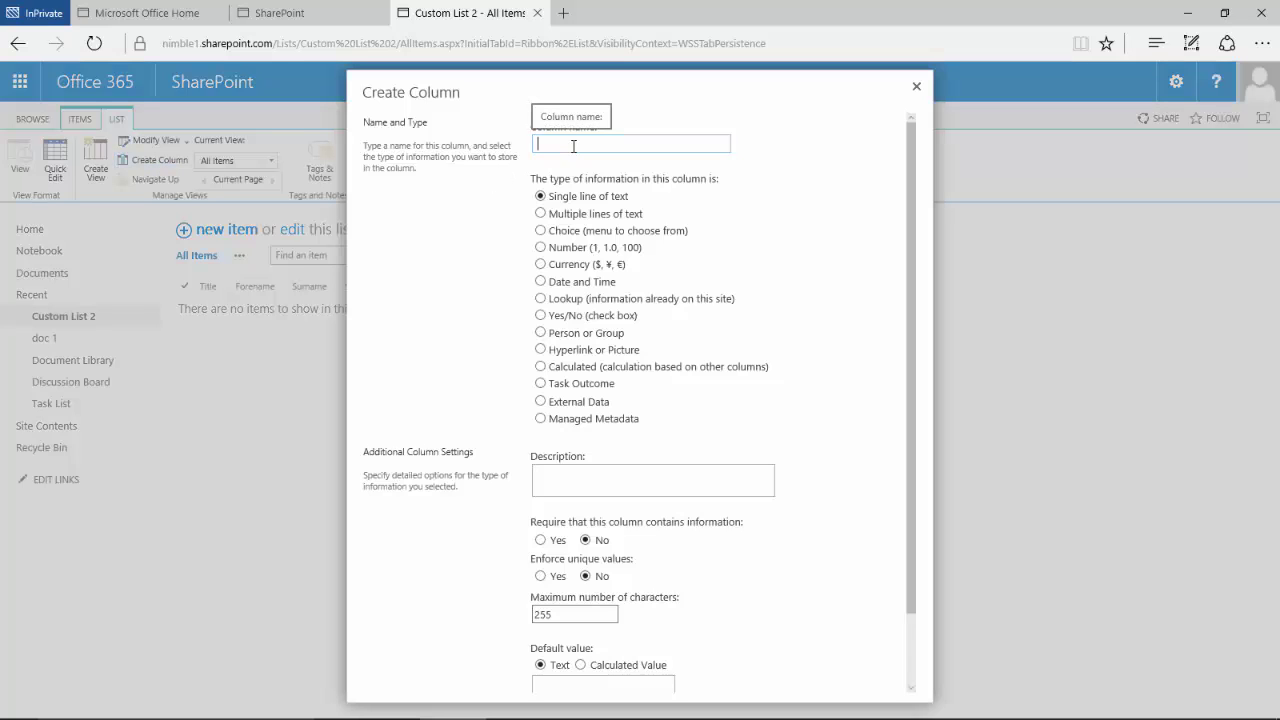
{"action": "type", "text": "4 week review"}
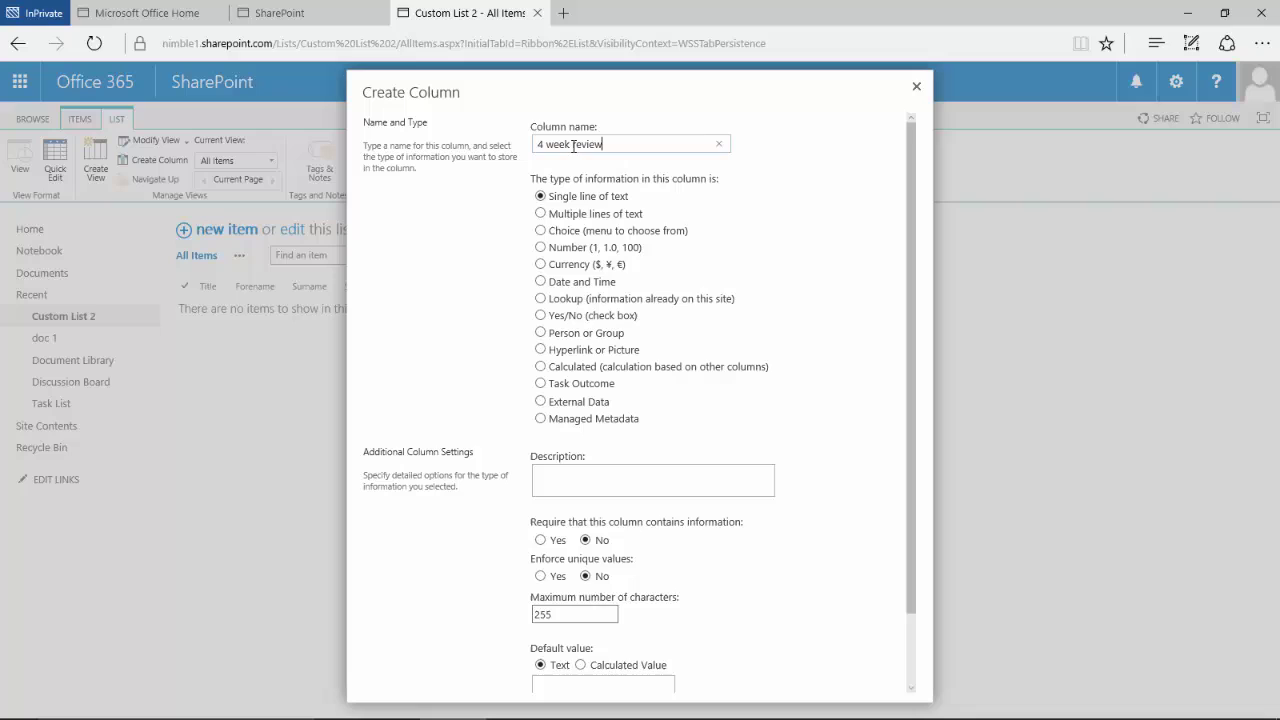
{"action": "left_click", "coordinate": [540, 281]}
{"action": "left_click", "coordinate": [554, 471]}
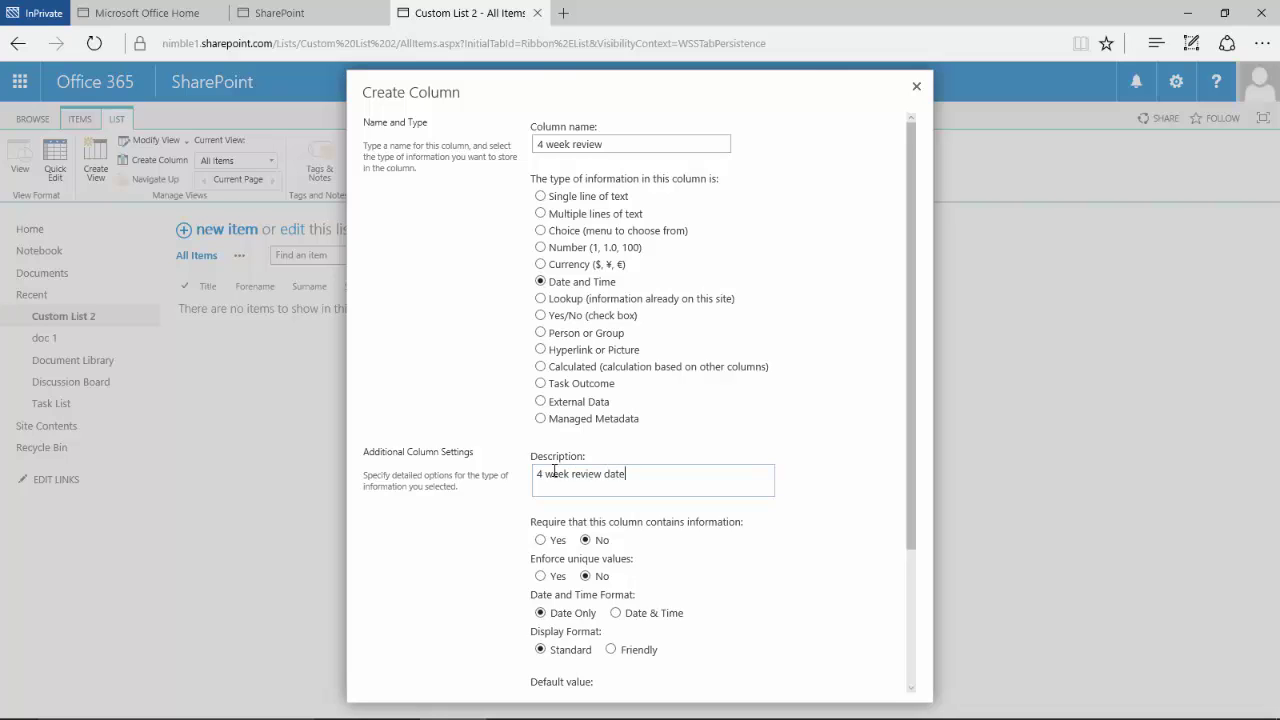
{"action": "scroll", "coordinate": [545, 472], "scroll_direction": "down", "scroll_amount": 2}
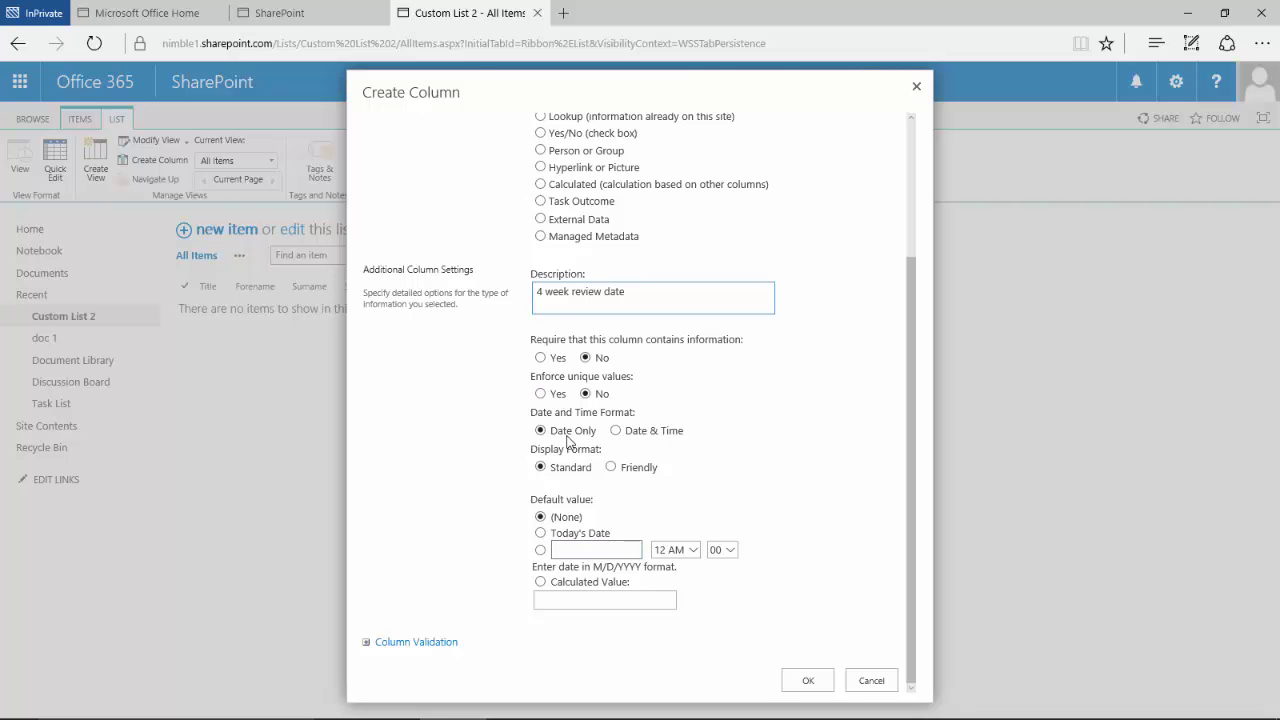
{"action": "left_click", "coordinate": [812, 680]}
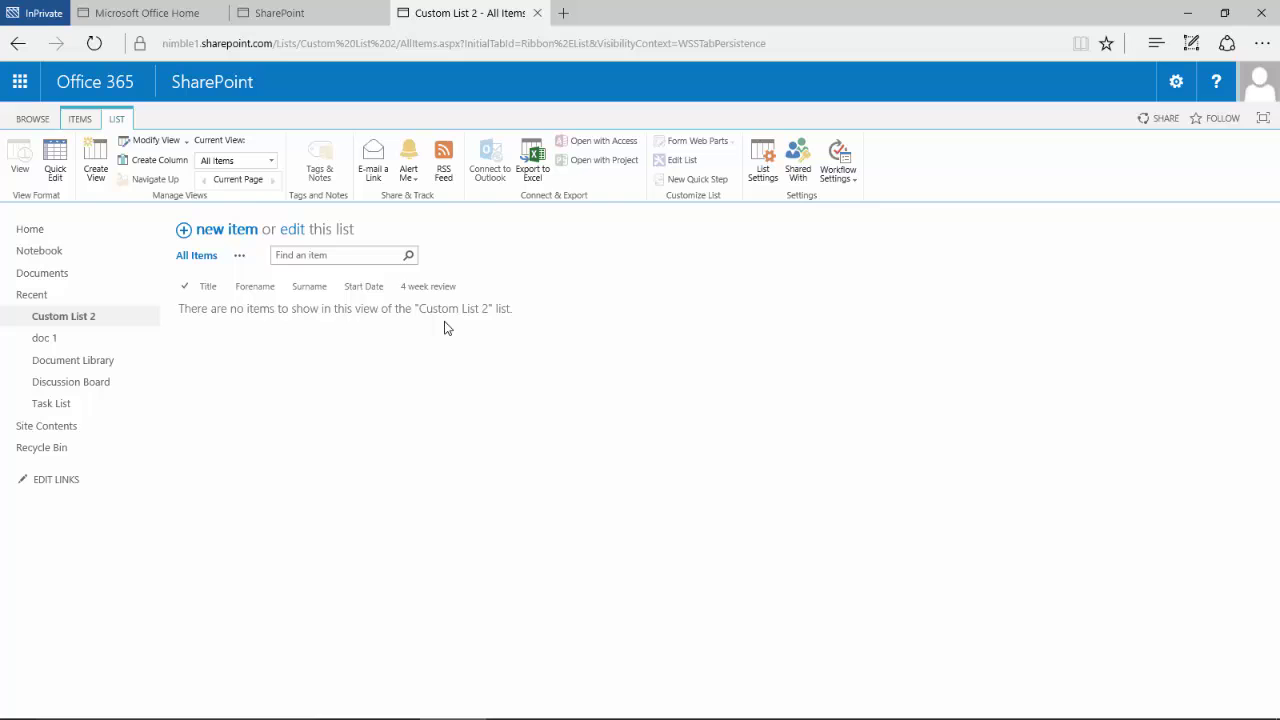
Create a Yes/No column named "4 week review complete", described as "4 week review check complete", with No as its default value.
{"action": "left_click", "coordinate": [159, 161]}
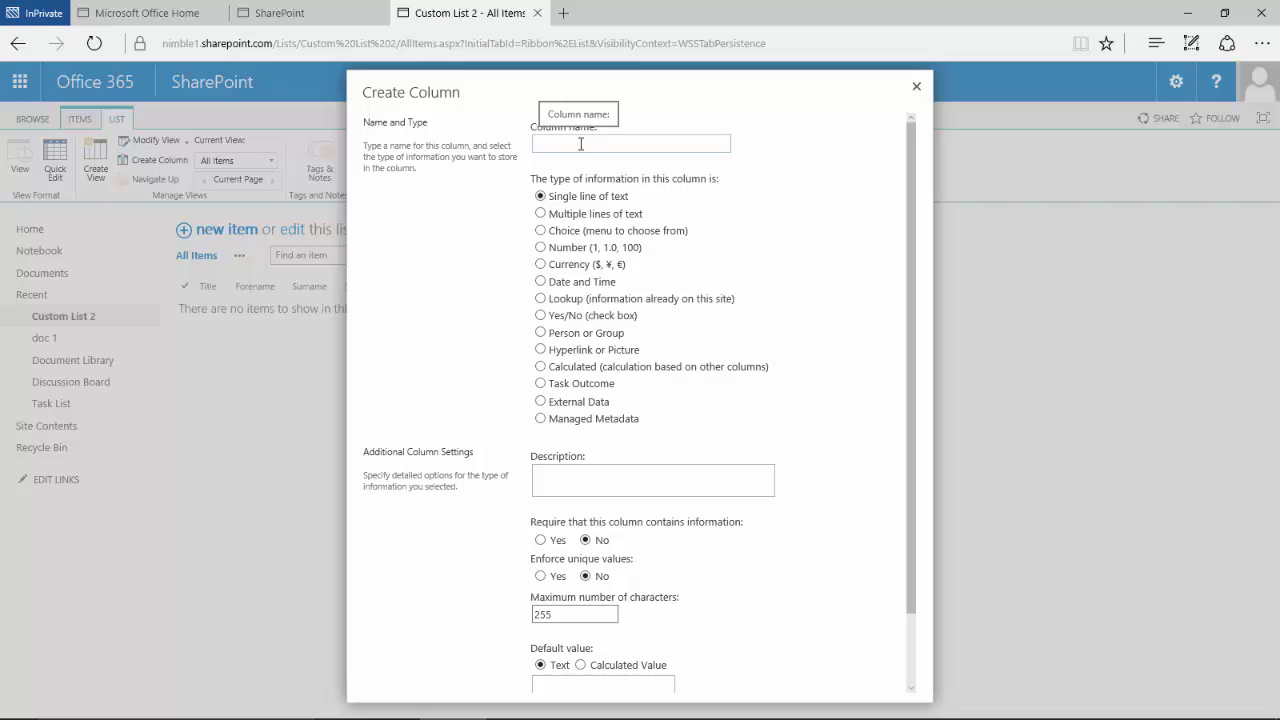
{"action": "type", "text": "4 week revi"}
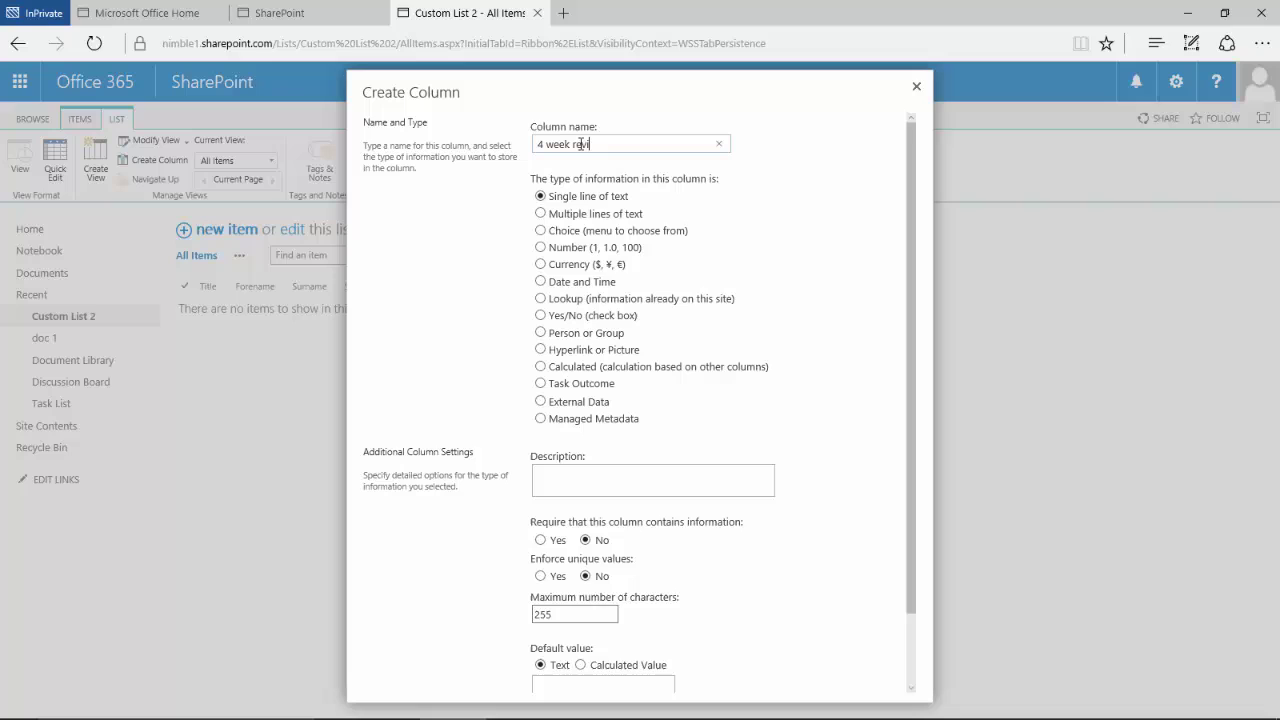
{"action": "type", "text": "ew complete"}
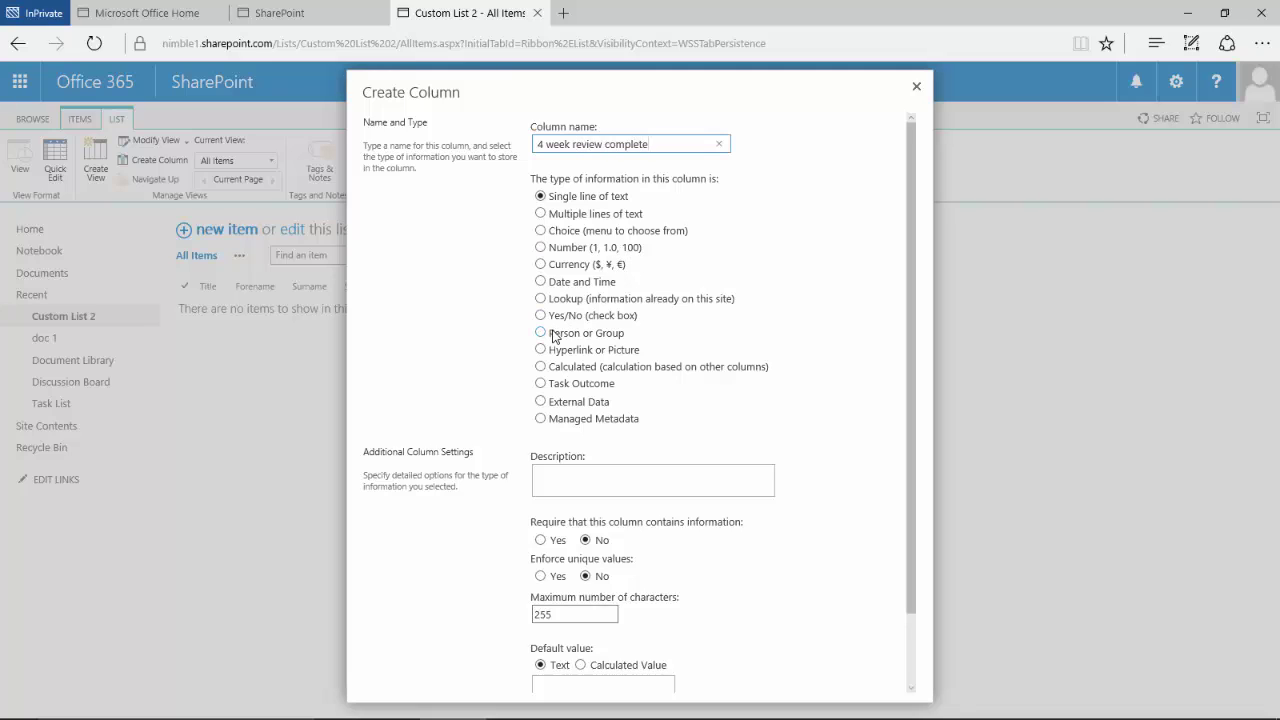
{"action": "left_click", "coordinate": [541, 315]}
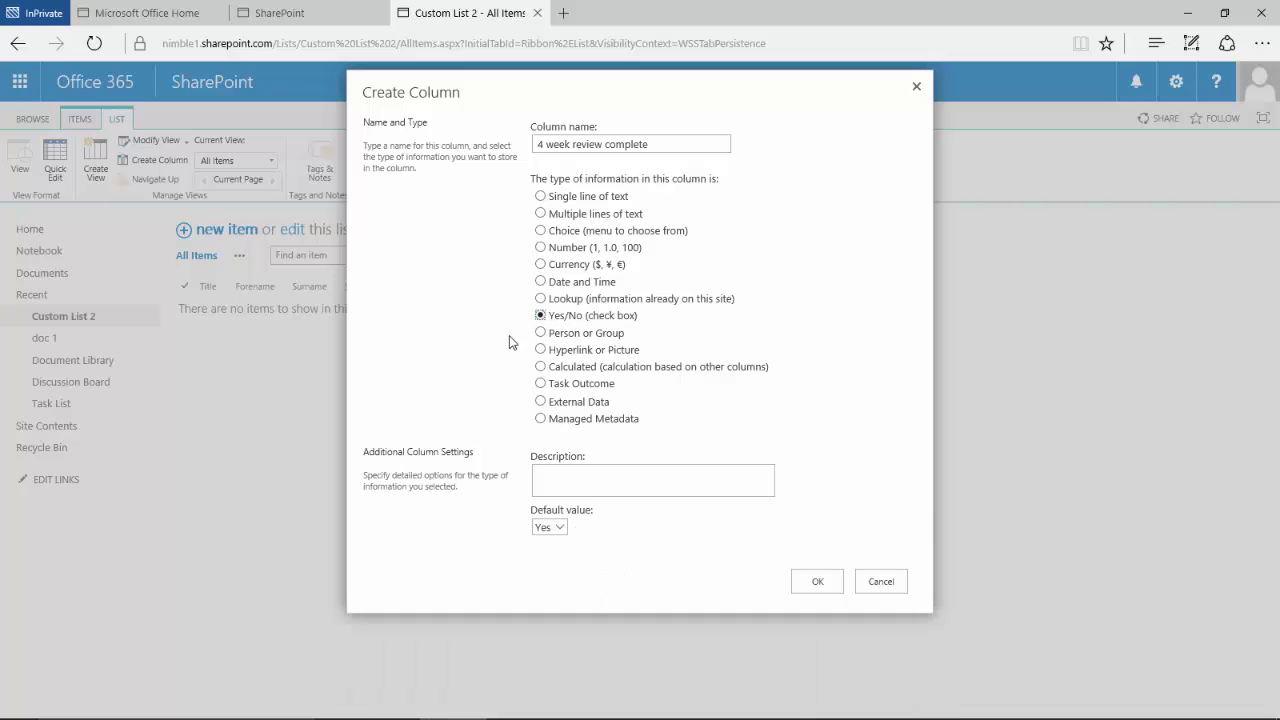
{"action": "left_click", "coordinate": [550, 476]}
{"action": "type", "text": "4 week review check complete"}
{"action": "left_click", "coordinate": [550, 527]}
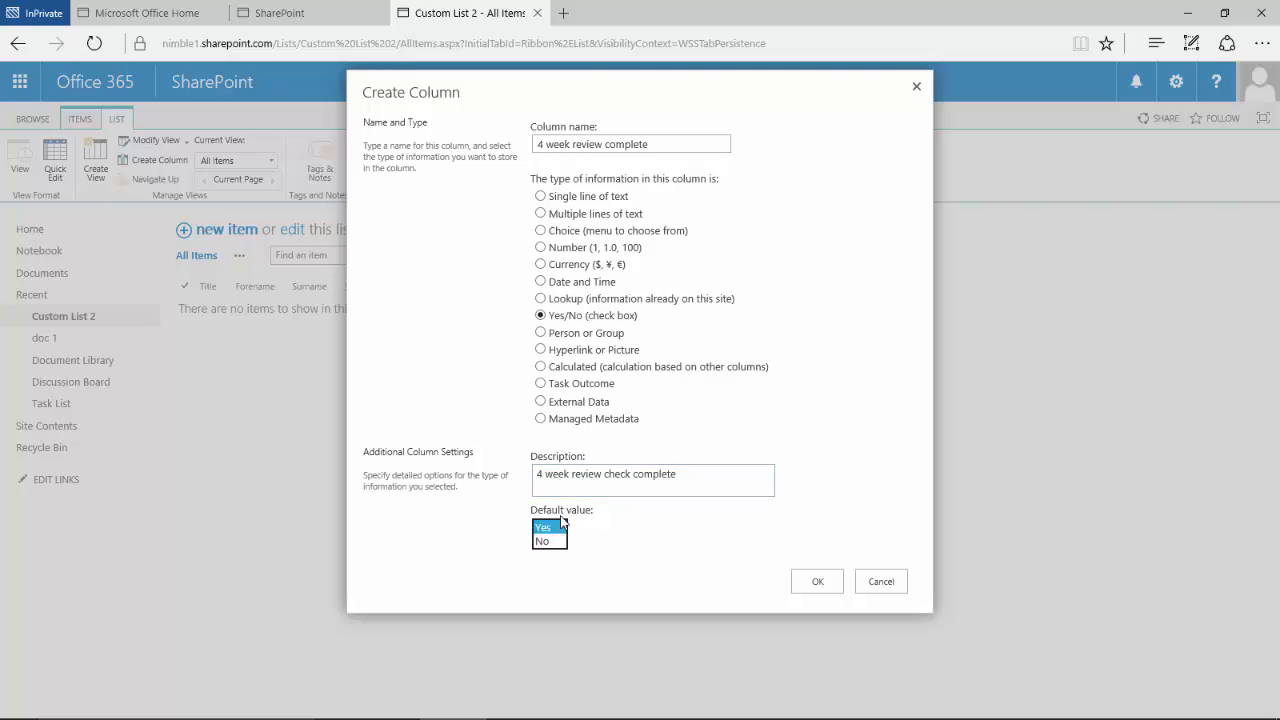
{"action": "left_click", "coordinate": [540, 543]}
{"action": "left_click", "coordinate": [812, 582]}
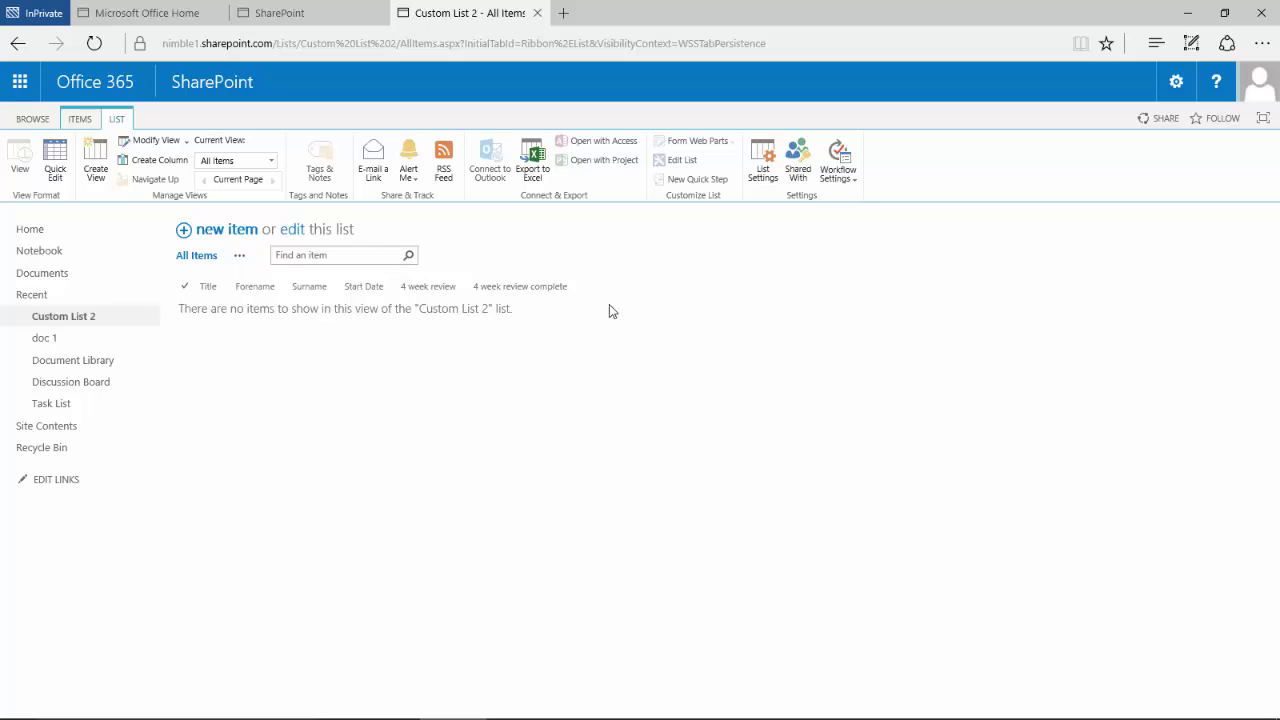
Open the list for inline editing and fill the first row with the title Mr and the employee's forename and surname.
{"action": "left_click", "coordinate": [294, 231]}
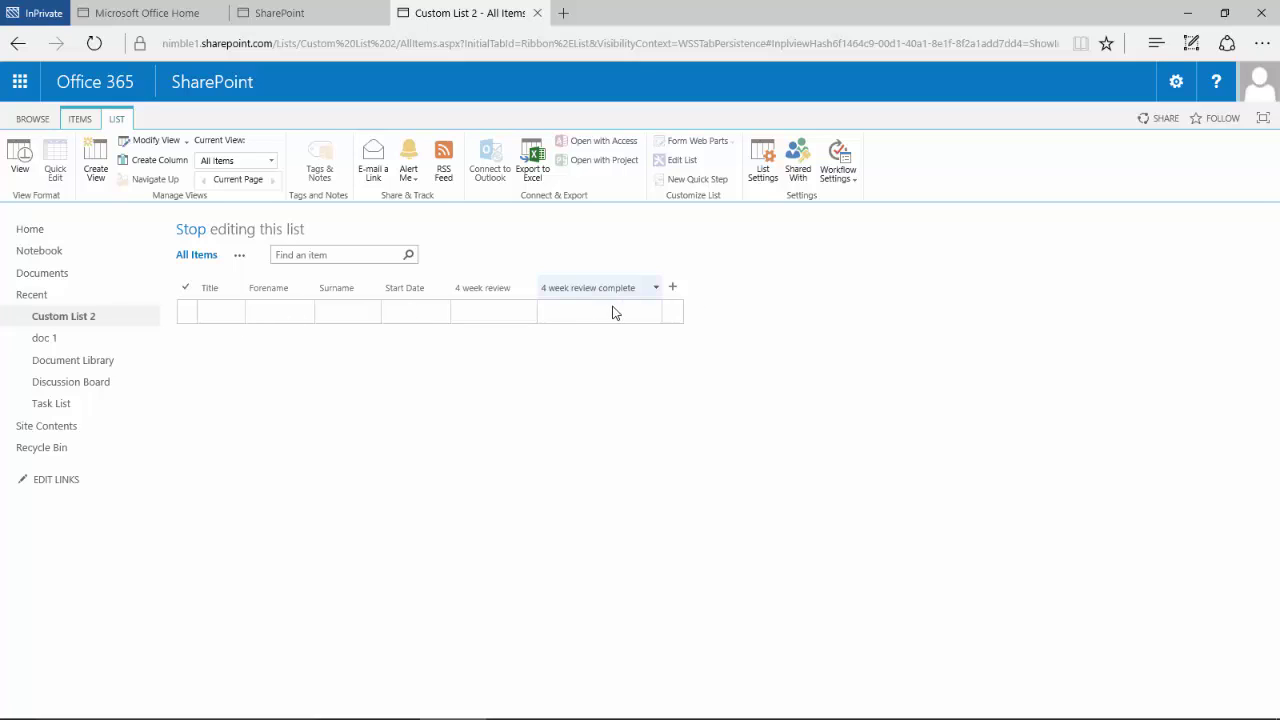
{"action": "left_click", "coordinate": [224, 311]}
{"action": "left_click", "coordinate": [278, 312]}
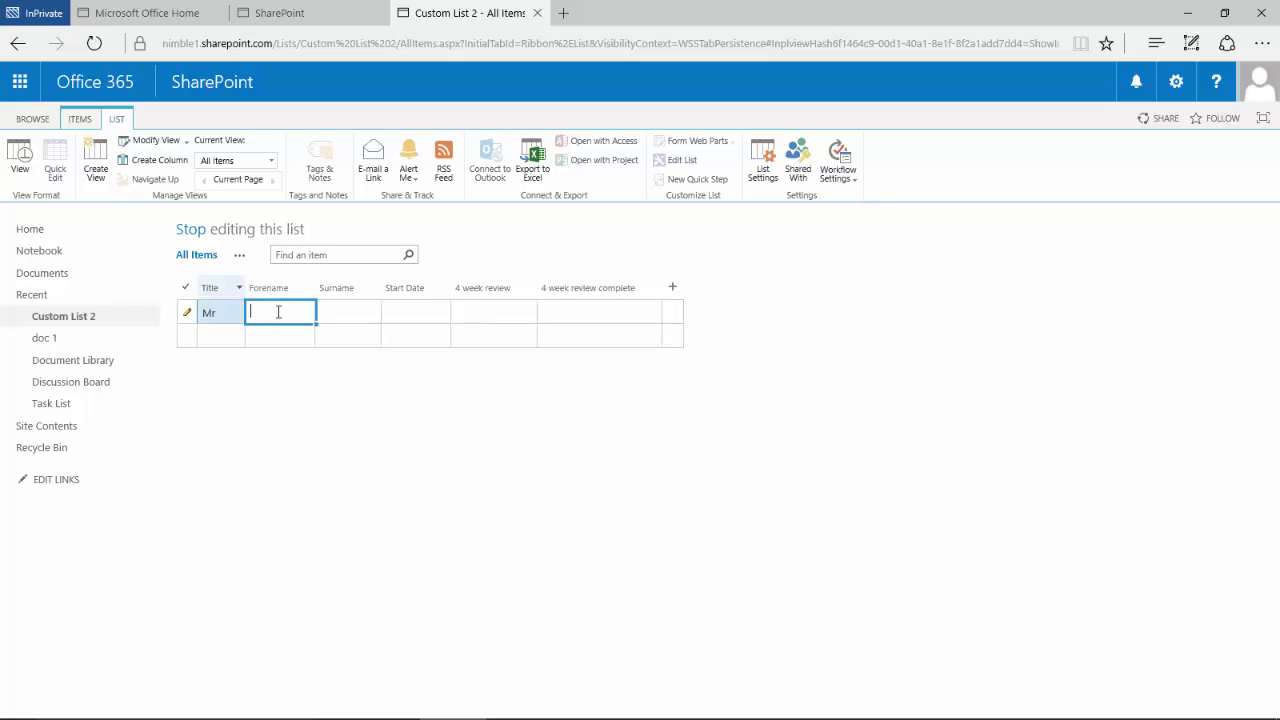
{"action": "type", "text": "John"}
{"action": "left_click", "coordinate": [333, 312]}
{"action": "type", "text": "Sm"}
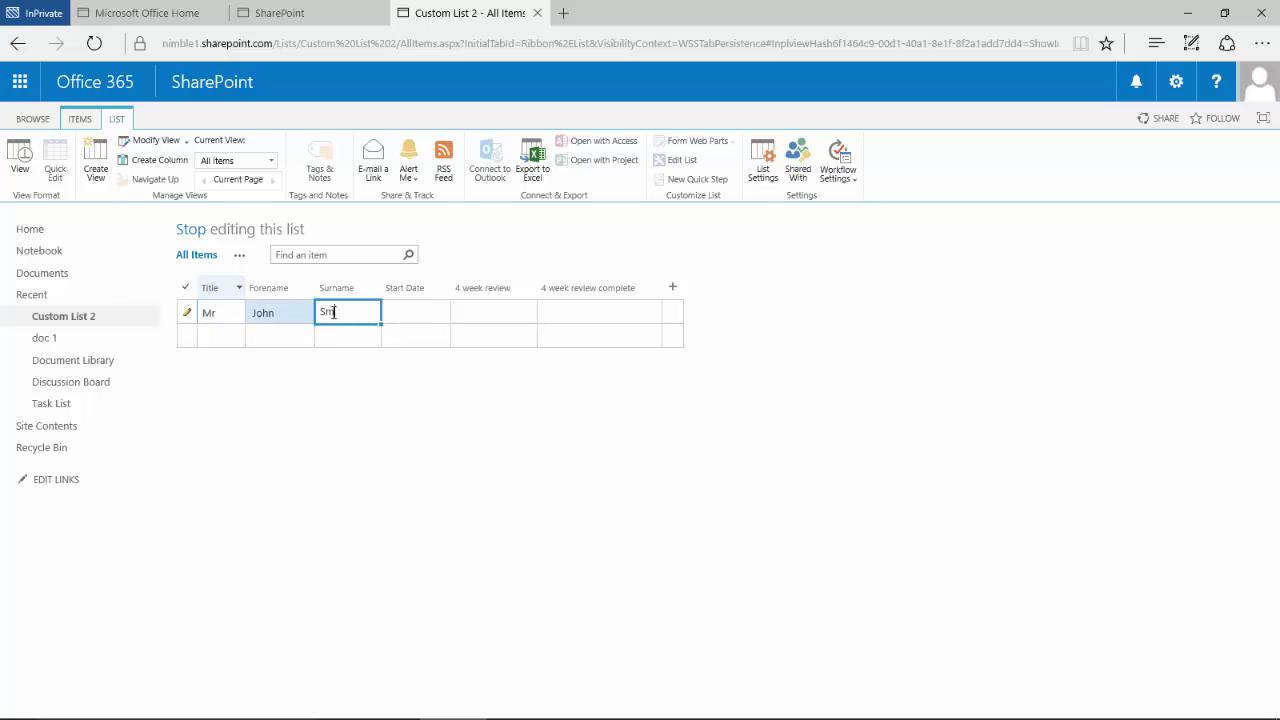
{"action": "type", "text": "ith"}
Set the first employee's Start Date to 9/1/2016 and 4 week review to 9/29/2016.
{"action": "left_click", "coordinate": [440, 316]}
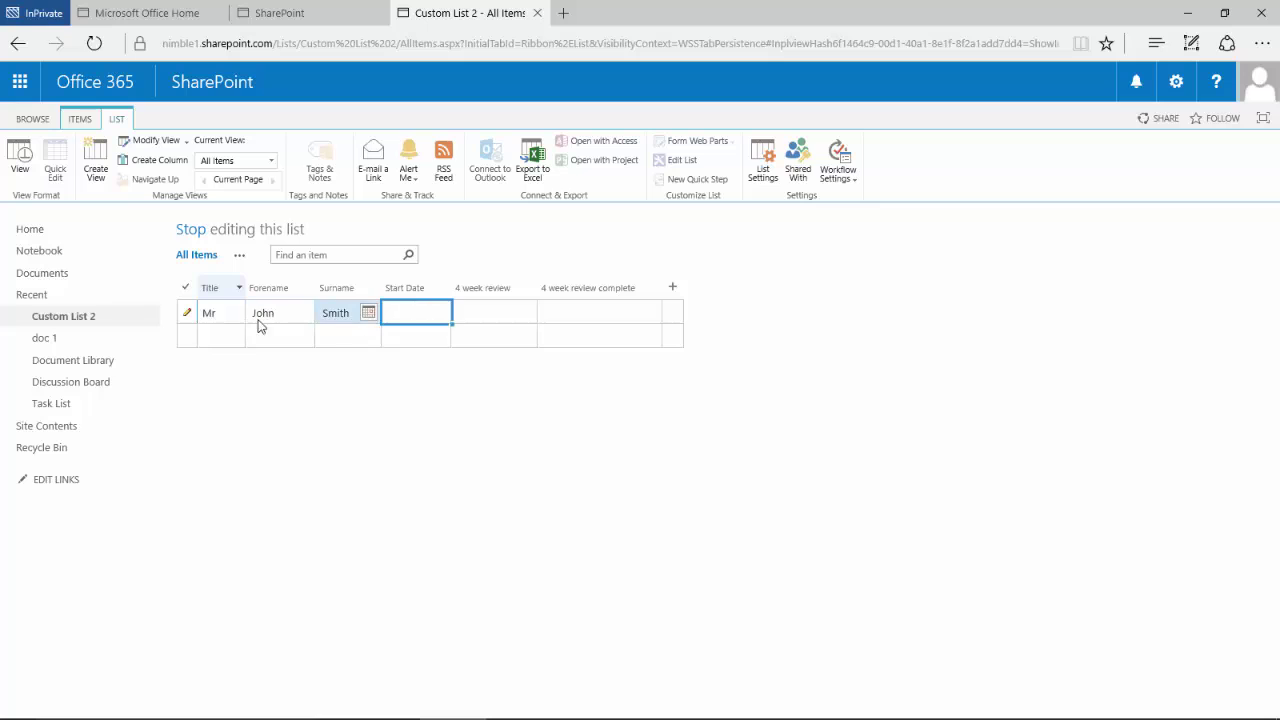
{"action": "left_click", "coordinate": [424, 313]}
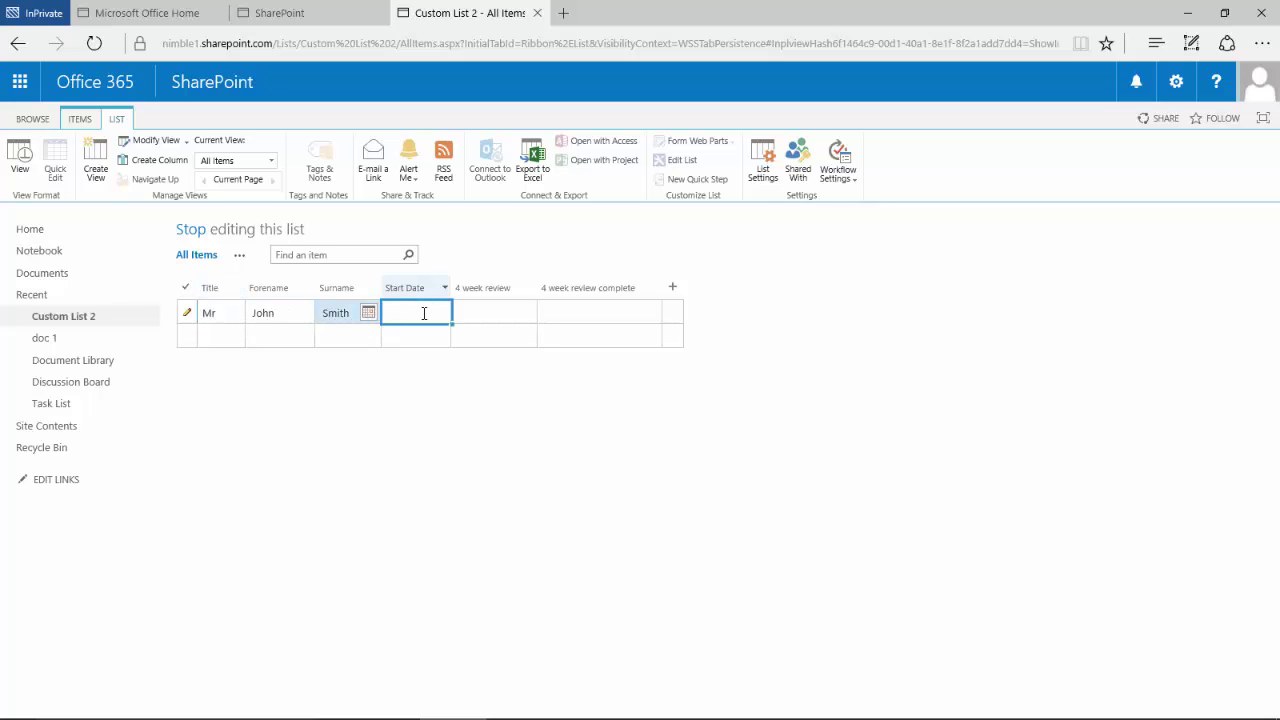
{"action": "left_click", "coordinate": [369, 315]}
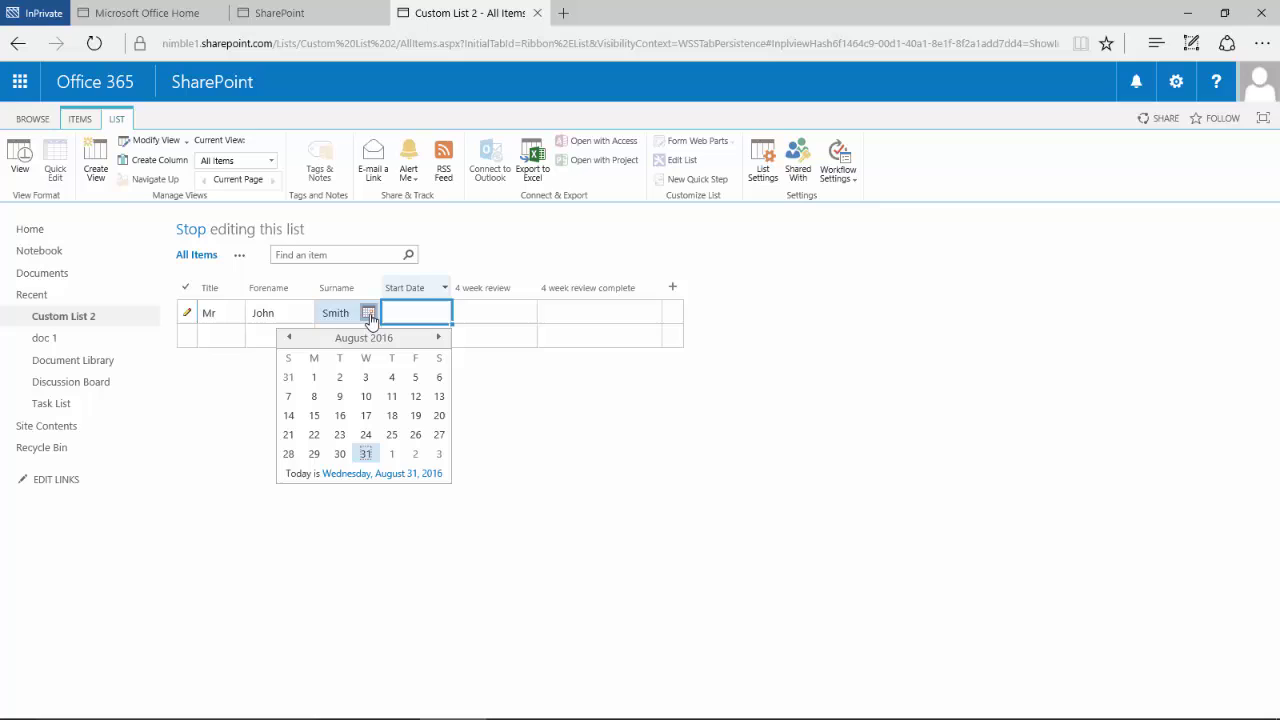
{"action": "left_click", "coordinate": [391, 458]}
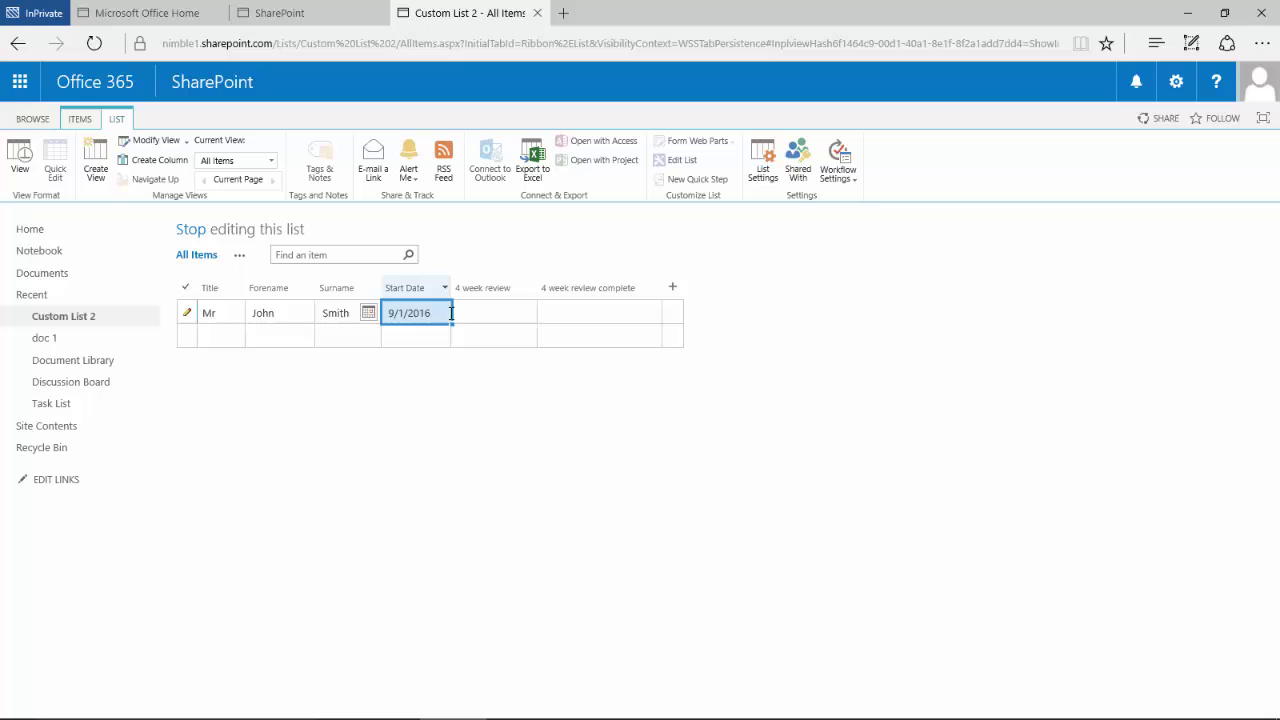
{"action": "left_click", "coordinate": [487, 314]}
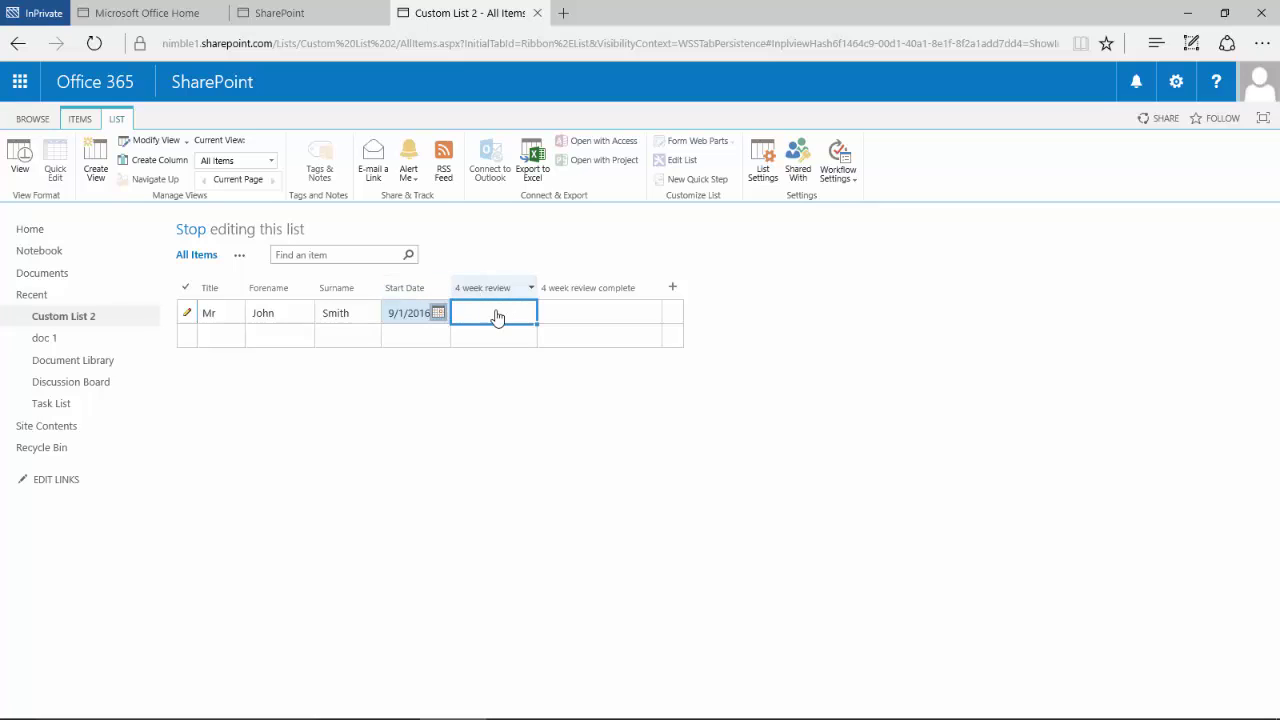
{"action": "left_click", "coordinate": [503, 318]}
{"action": "left_click", "coordinate": [524, 338]}
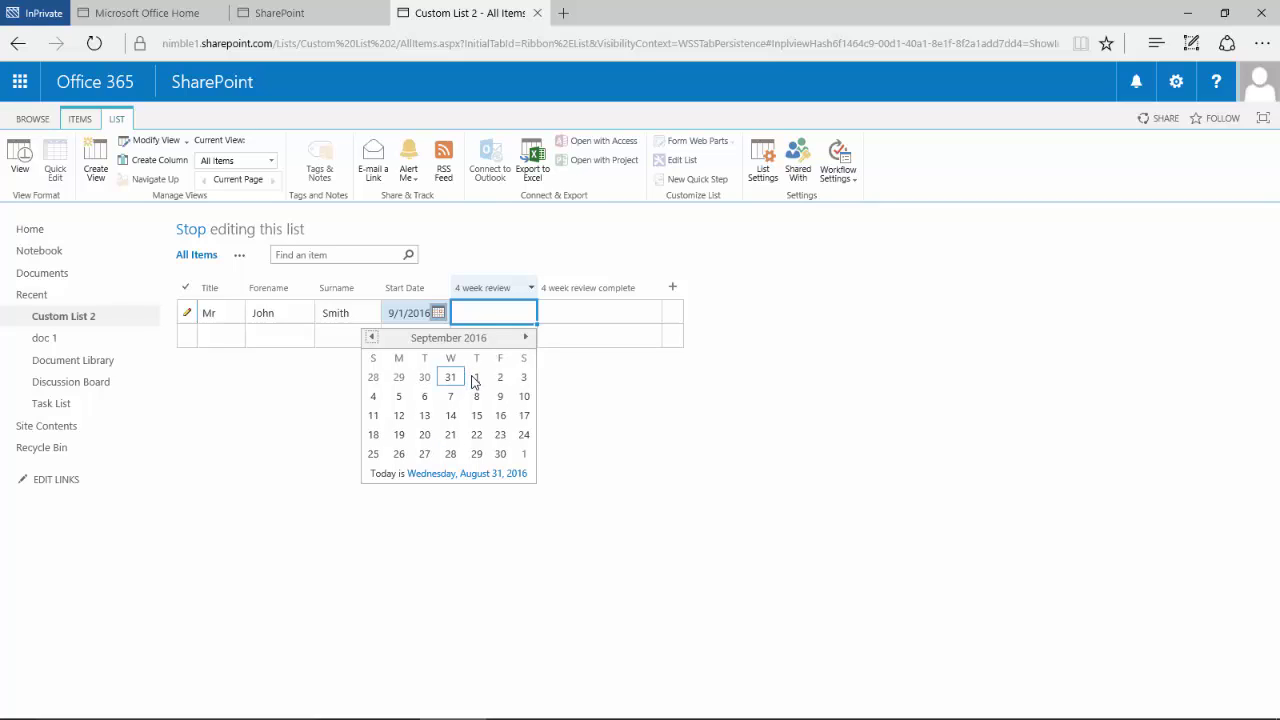
{"action": "left_click", "coordinate": [477, 454]}
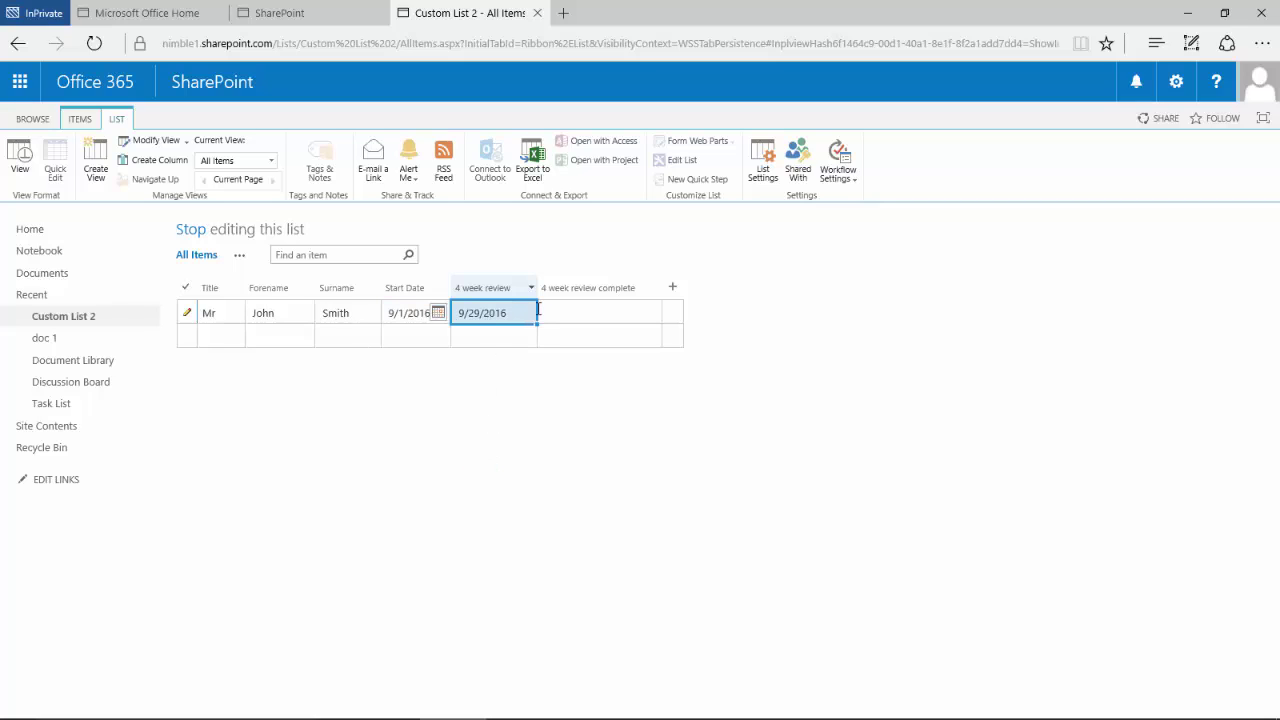
Add a second row with the title Mrs and the employee's forename and surname.
{"action": "left_click", "coordinate": [210, 336]}
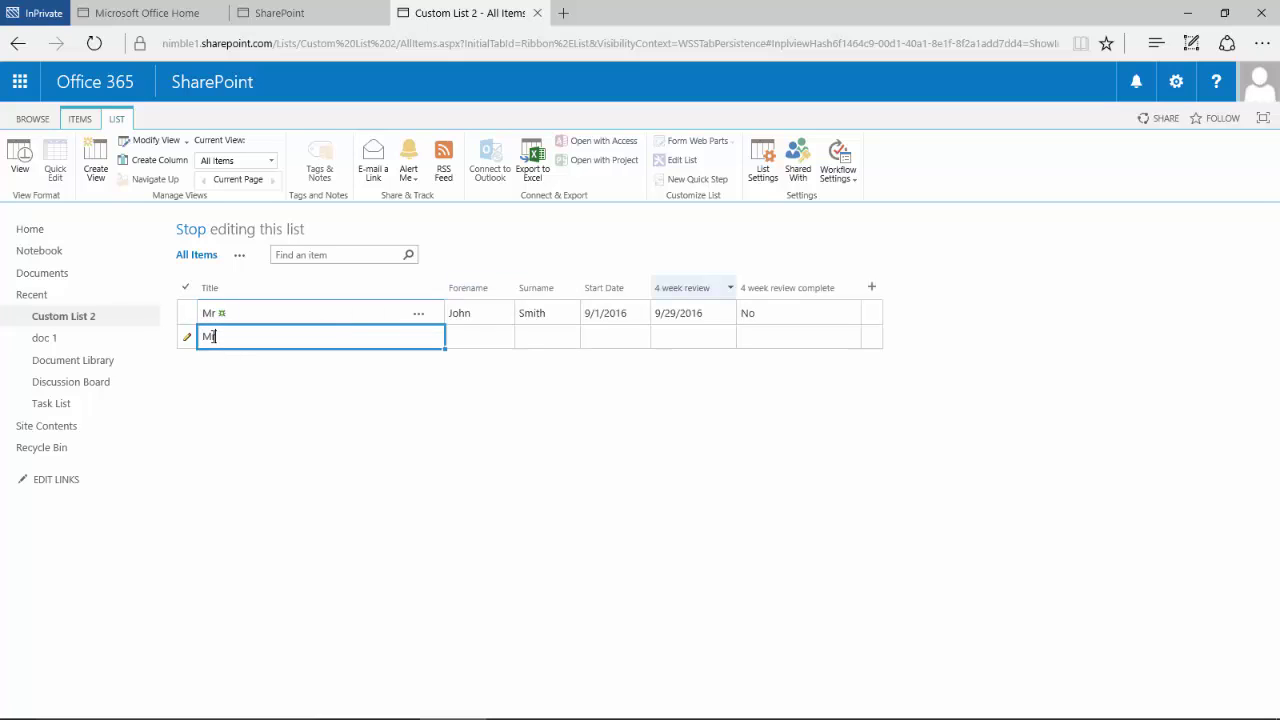
{"action": "type", "text": "Mrs"}
{"action": "left_click", "coordinate": [505, 337]}
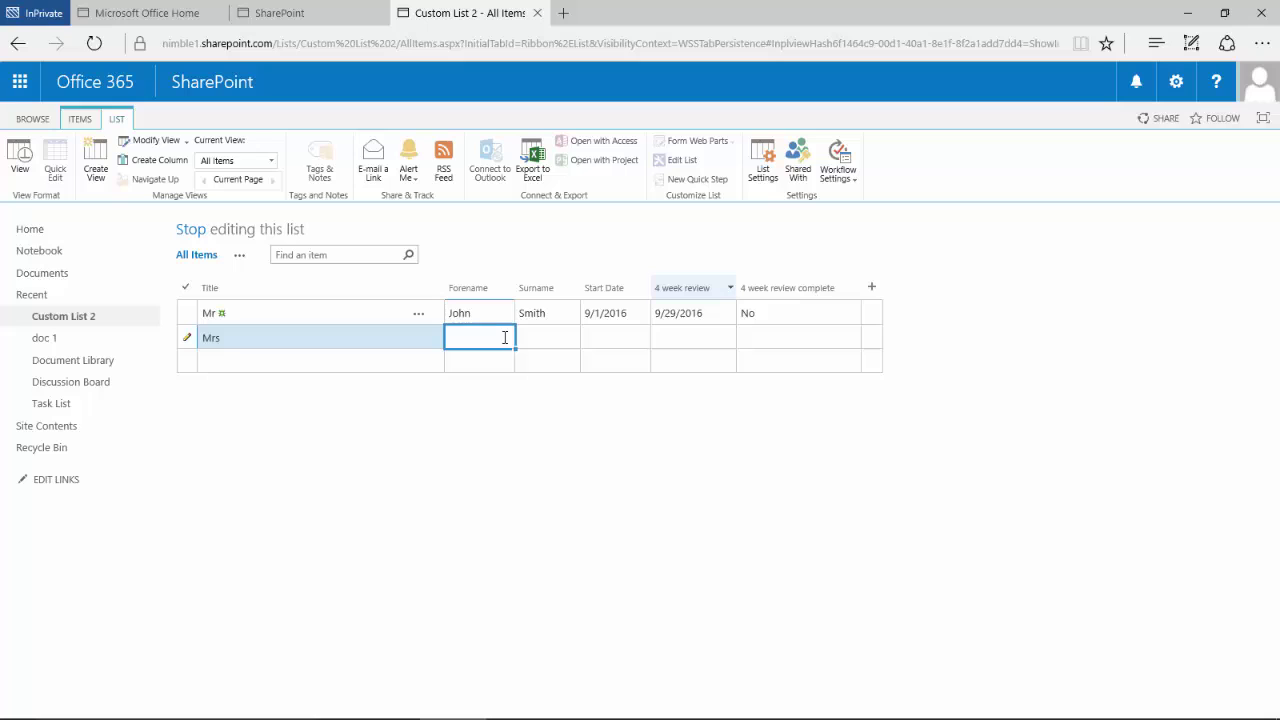
{"action": "type", "text": "Janes"}
{"action": "left_click", "coordinate": [556, 336]}
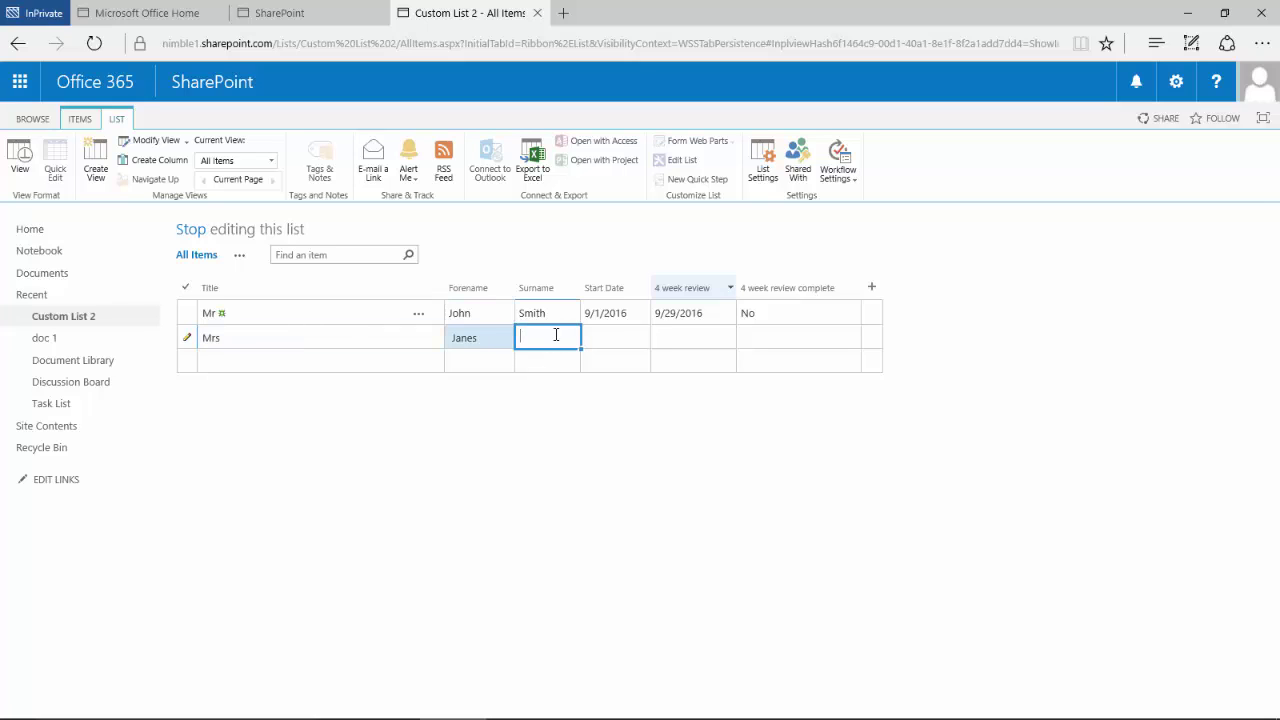
{"action": "type", "text": "Jones"}
Set the second employee's Start Date to 9/1/2016 and 4 week review to 9/29/2016, and finish editing the list.
{"action": "left_click", "coordinate": [629, 336]}
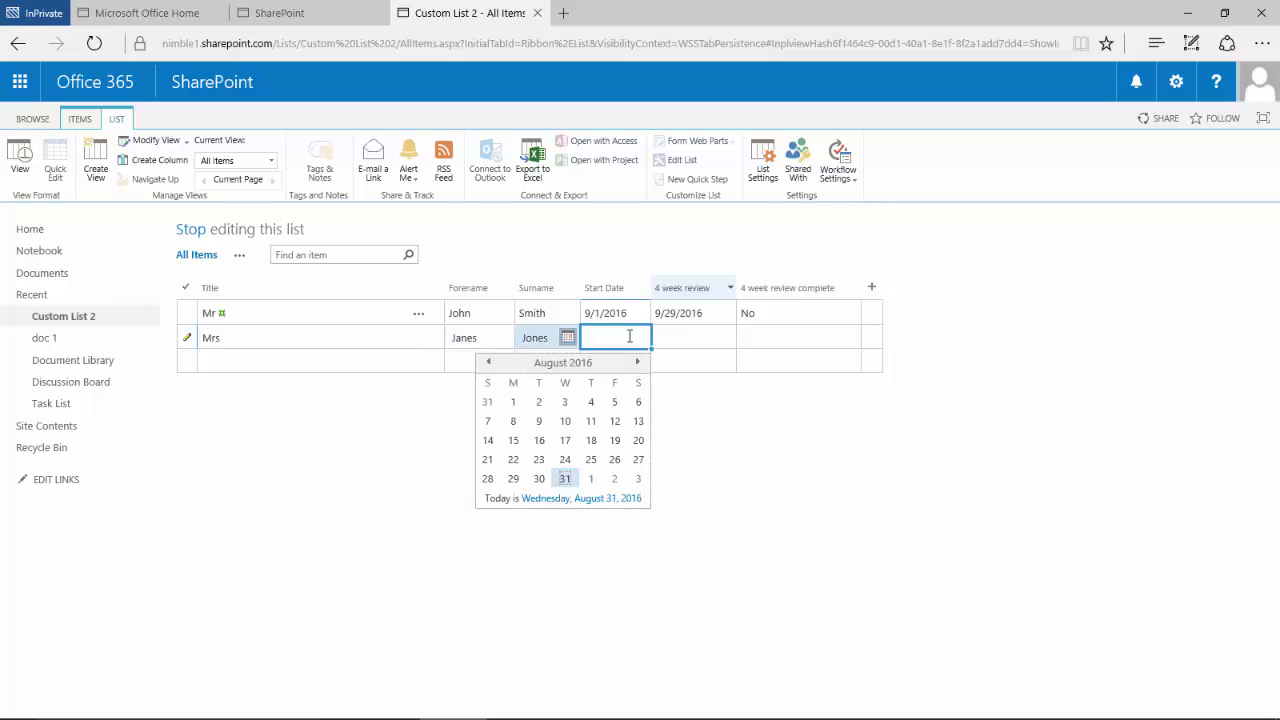
{"action": "left_click", "coordinate": [592, 486]}
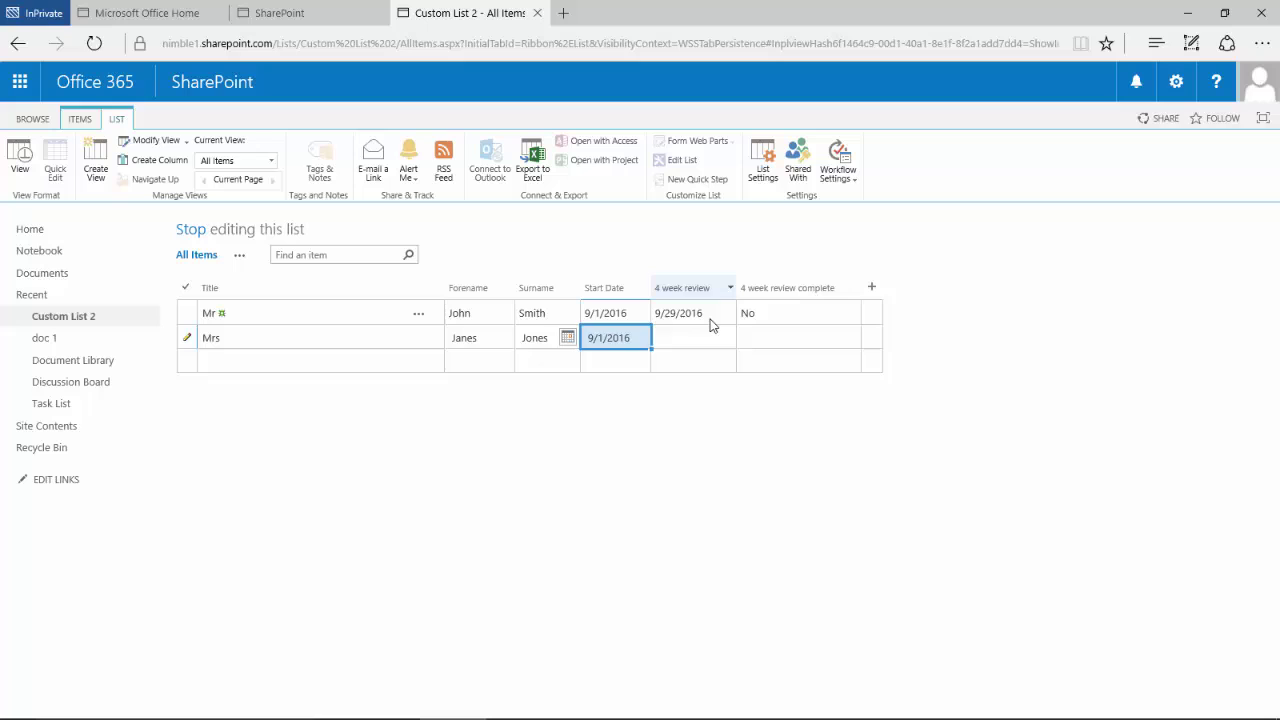
{"action": "left_click", "coordinate": [702, 337]}
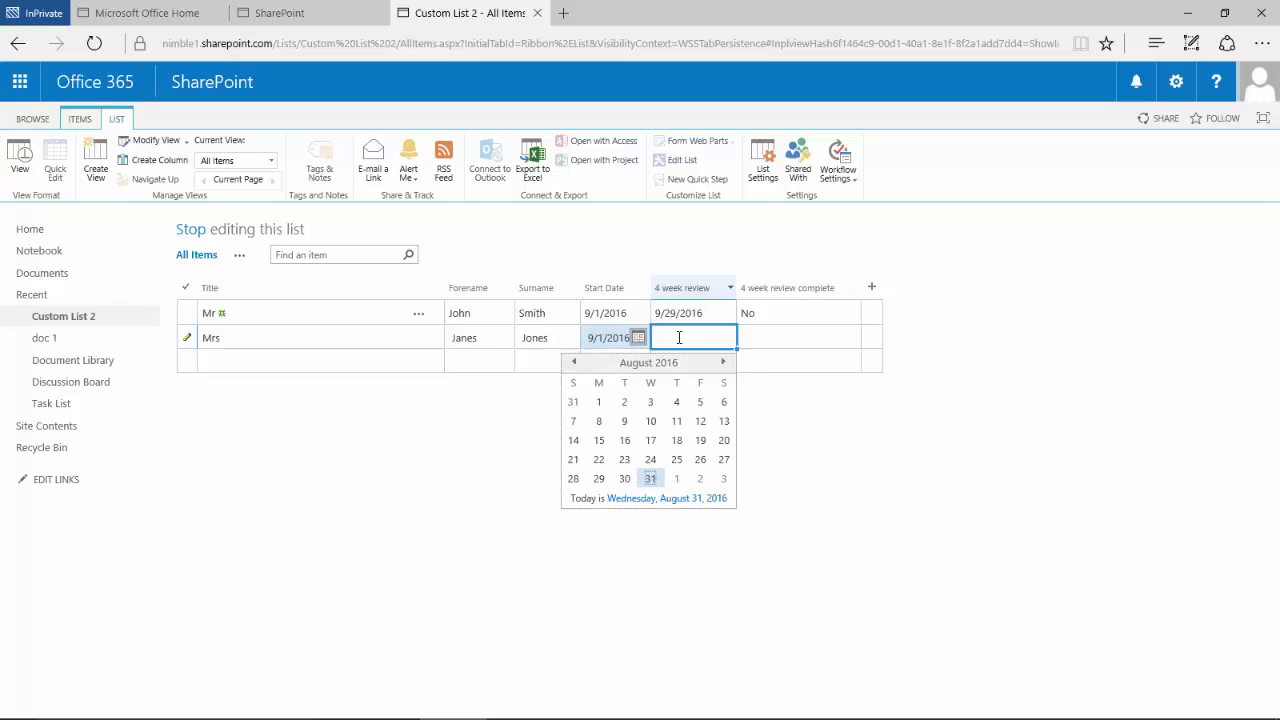
{"action": "left_click", "coordinate": [723, 362]}
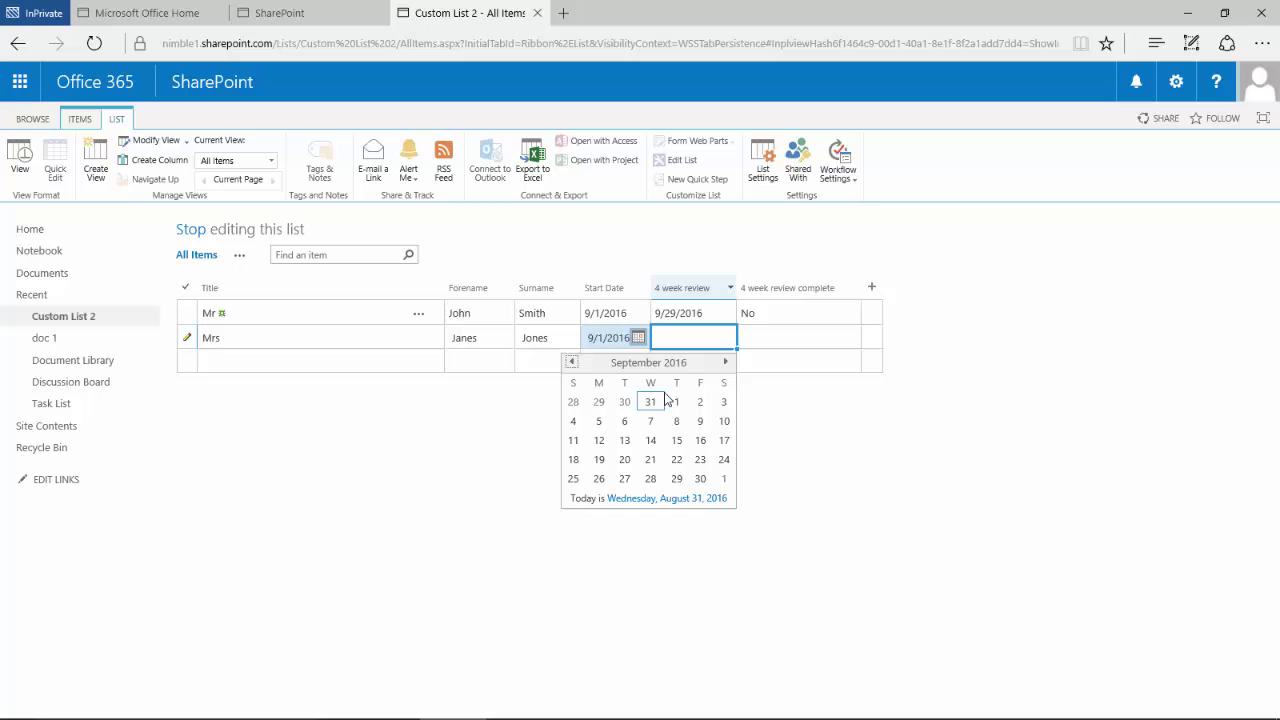
{"action": "left_click", "coordinate": [676, 478]}
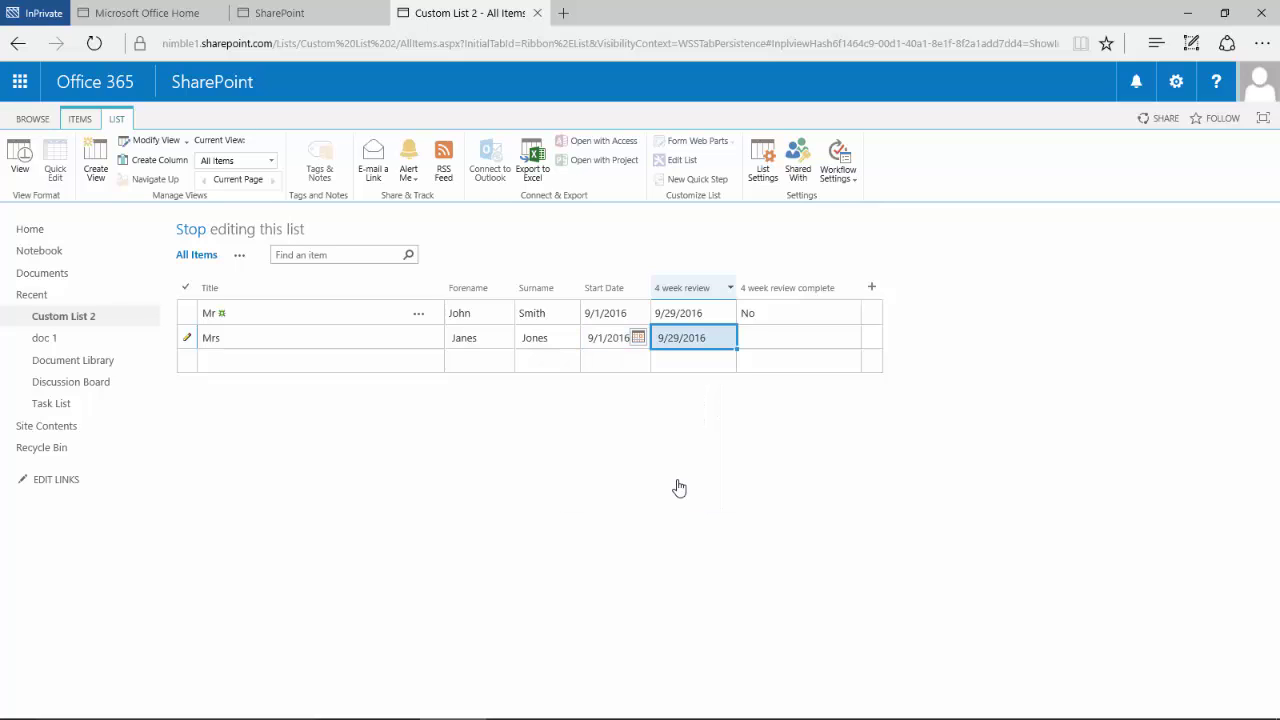
{"action": "left_click", "coordinate": [604, 362]}
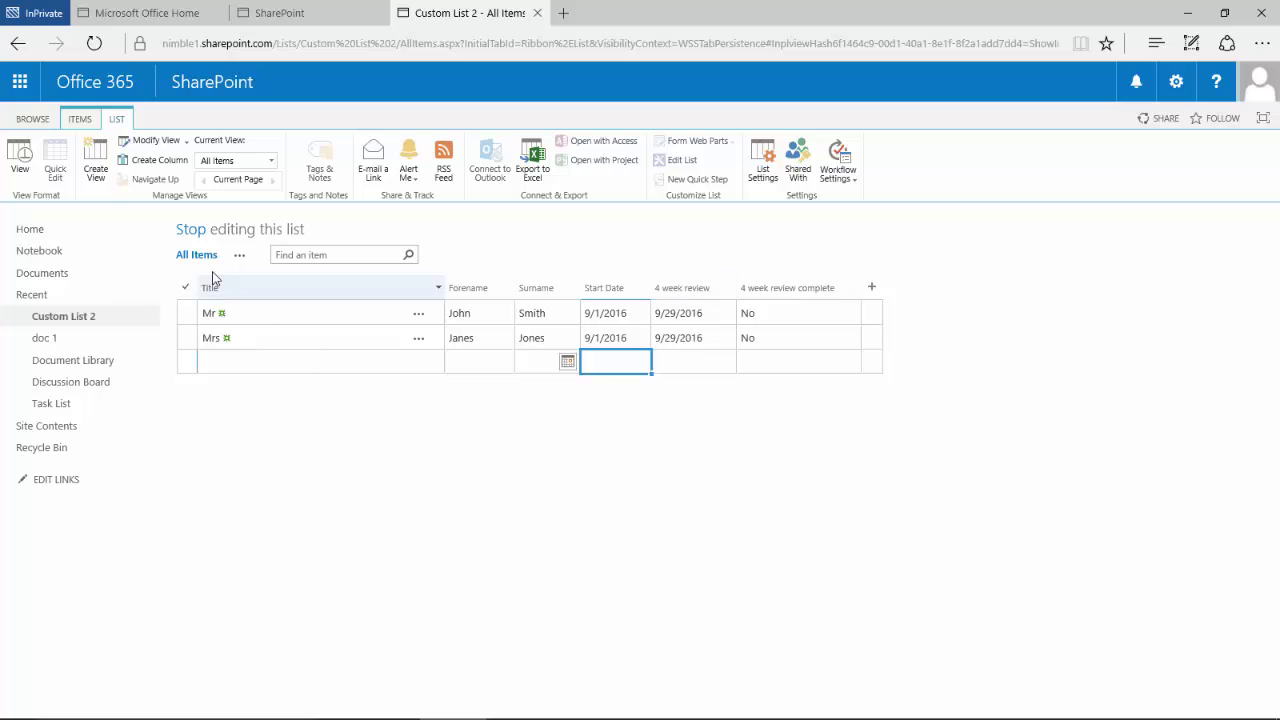
{"action": "left_click", "coordinate": [183, 230]}
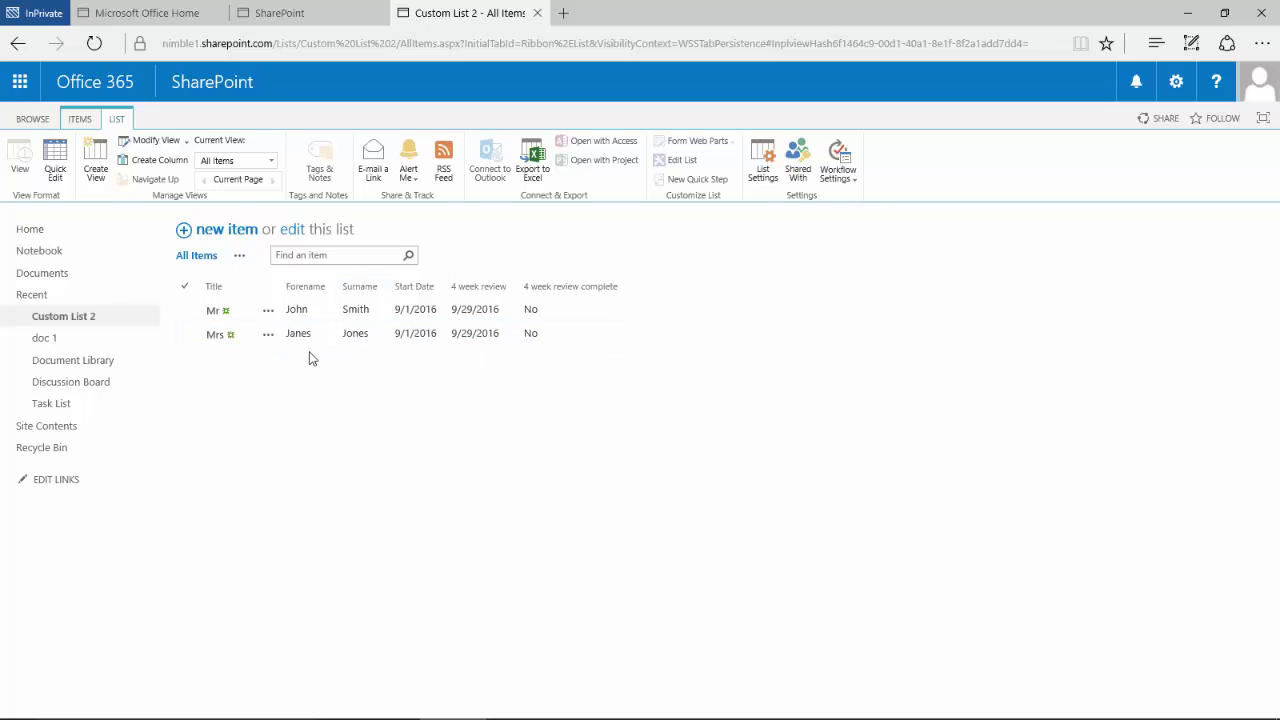
Start a new list item with the title Mr and enter the third employee's forename and surname.
{"action": "left_click", "coordinate": [210, 232]}
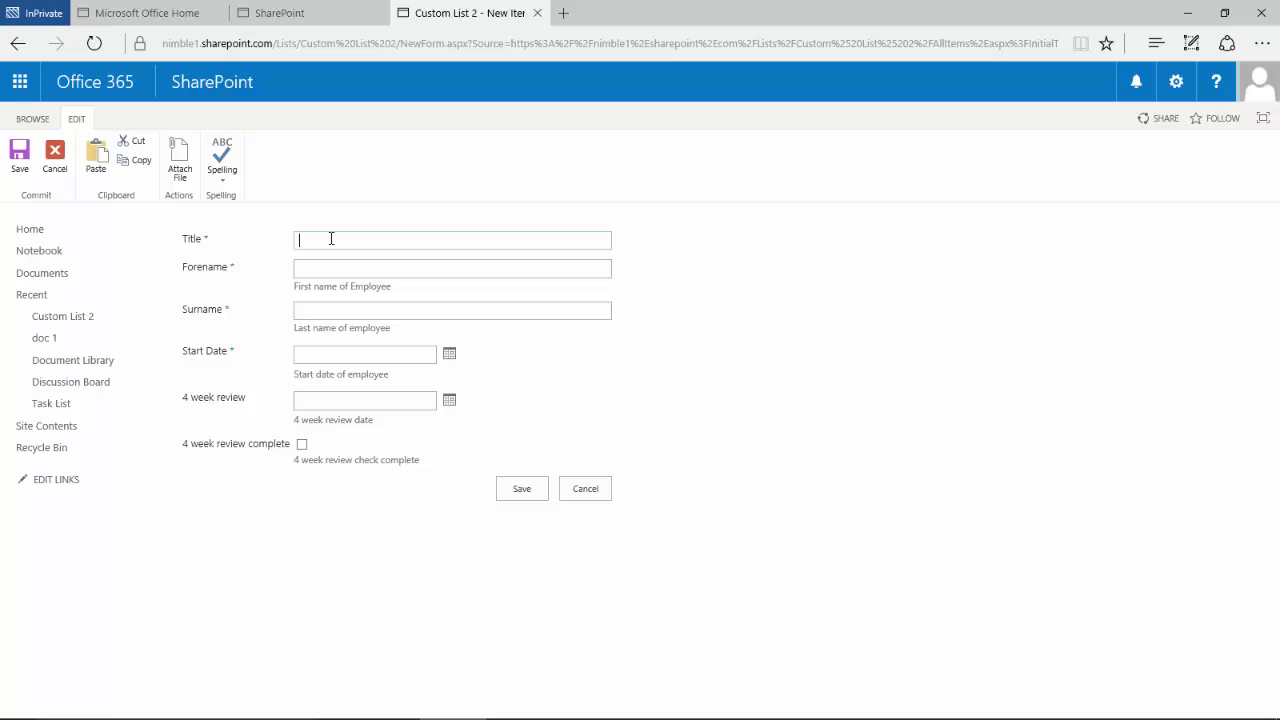
{"action": "type", "text": "Mr"}
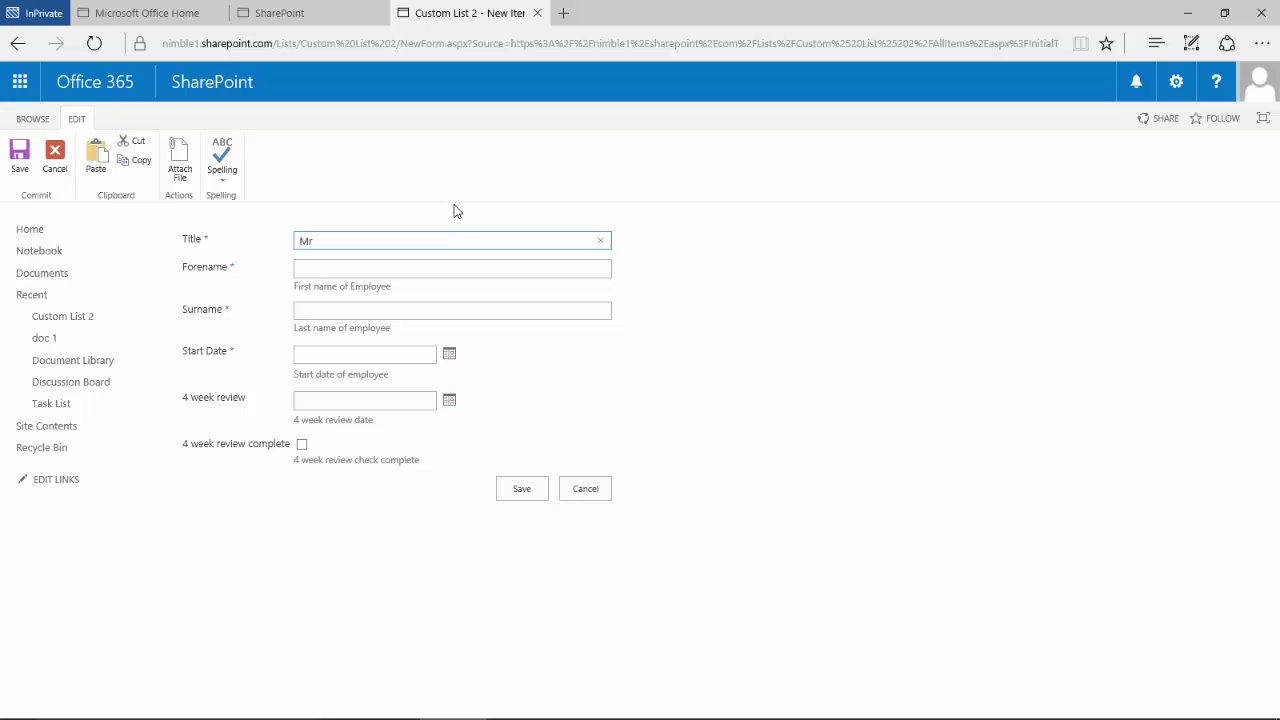
{"action": "left_click", "coordinate": [330, 270]}
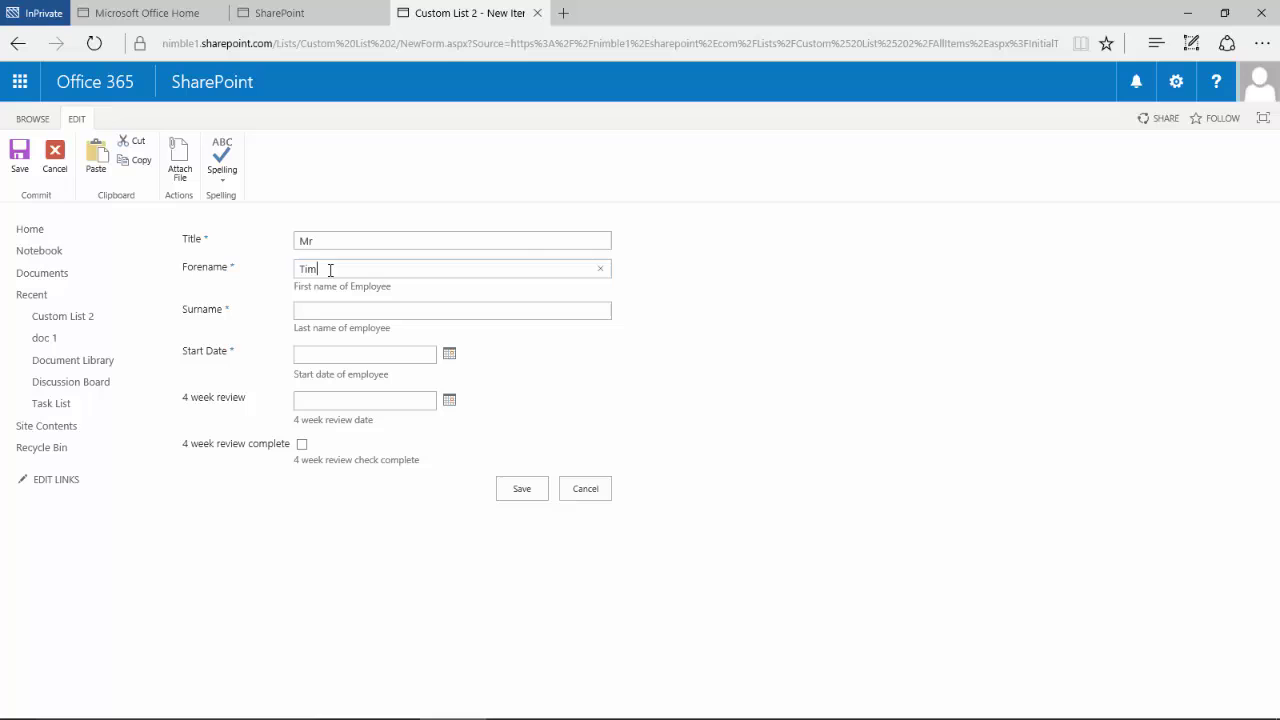
{"action": "left_click", "coordinate": [315, 311]}
{"action": "type", "text": "Franks"}
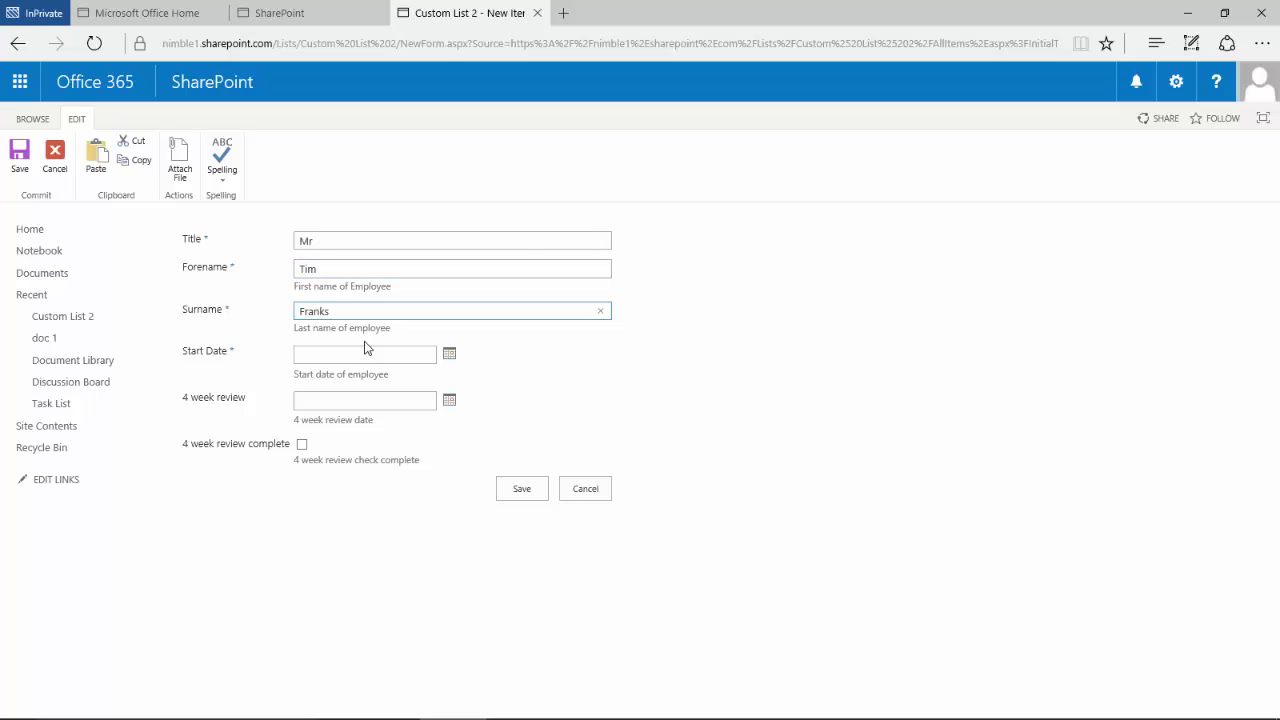
Set the new item's Start Date to 9/1/2016 and 4 week review to 9/28/2016, and save it.
{"action": "left_click", "coordinate": [449, 355]}
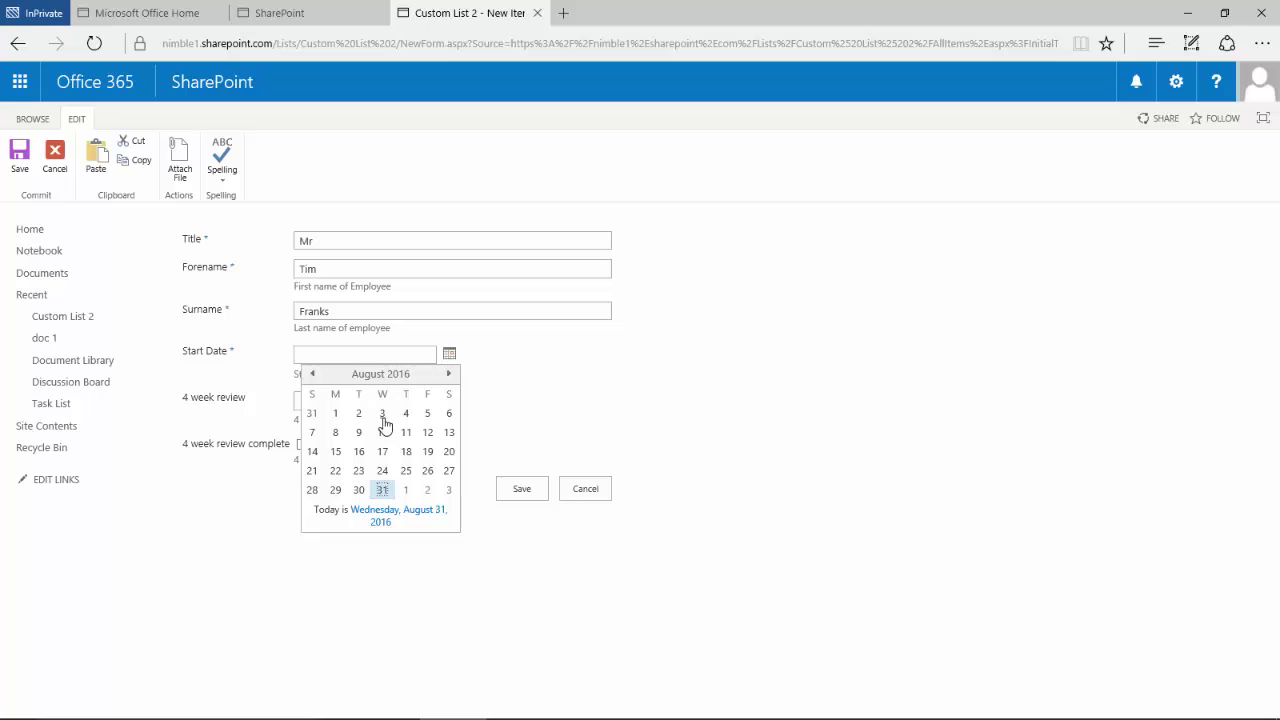
{"action": "left_click", "coordinate": [406, 489]}
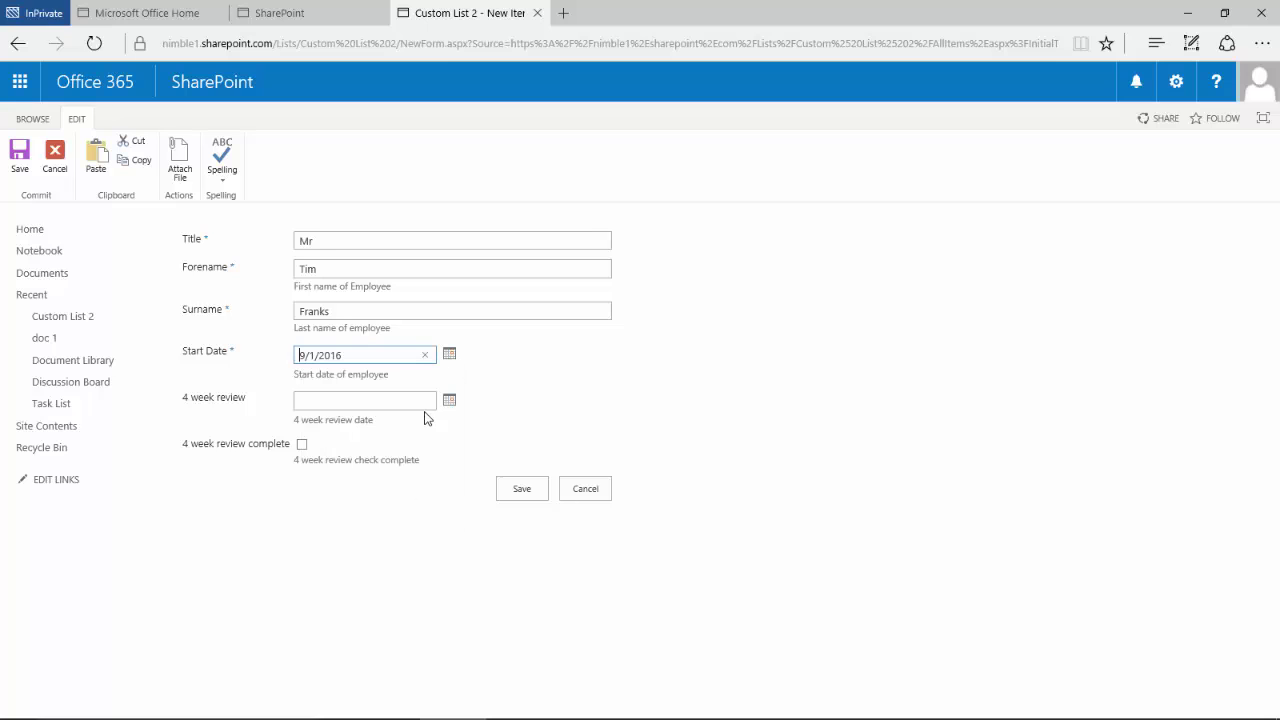
{"action": "left_click", "coordinate": [449, 400]}
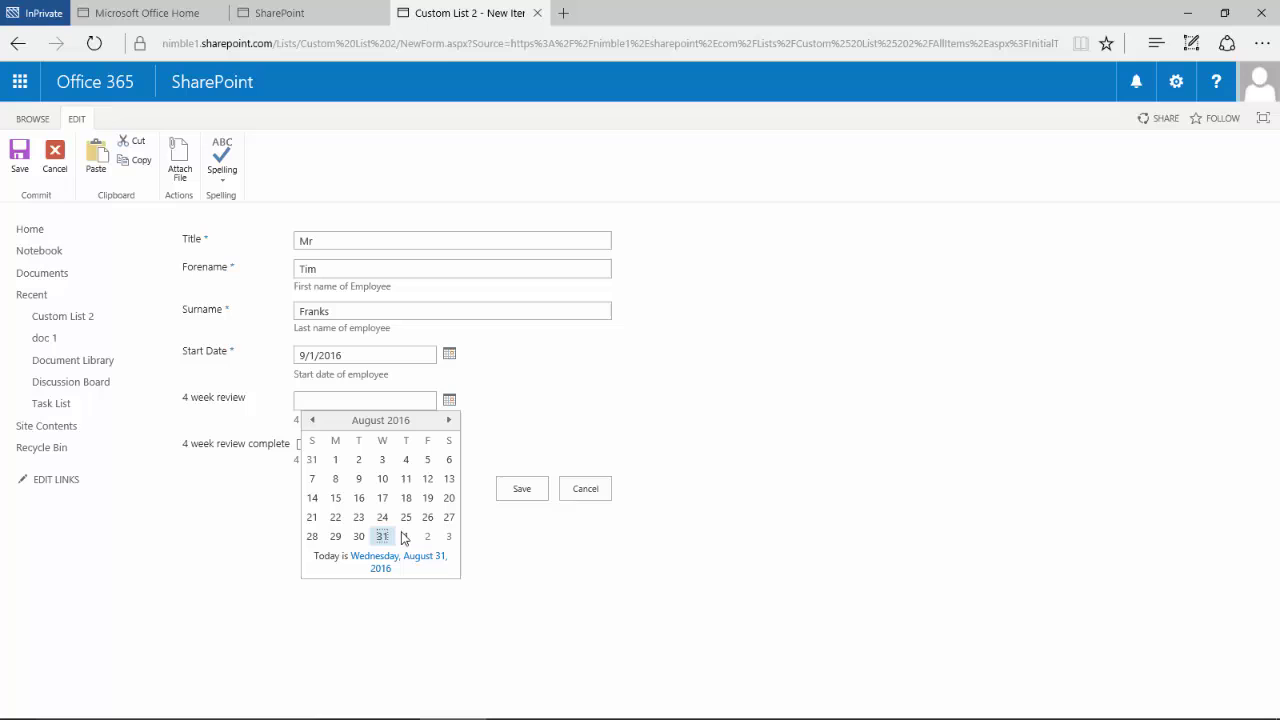
{"action": "left_click", "coordinate": [449, 424]}
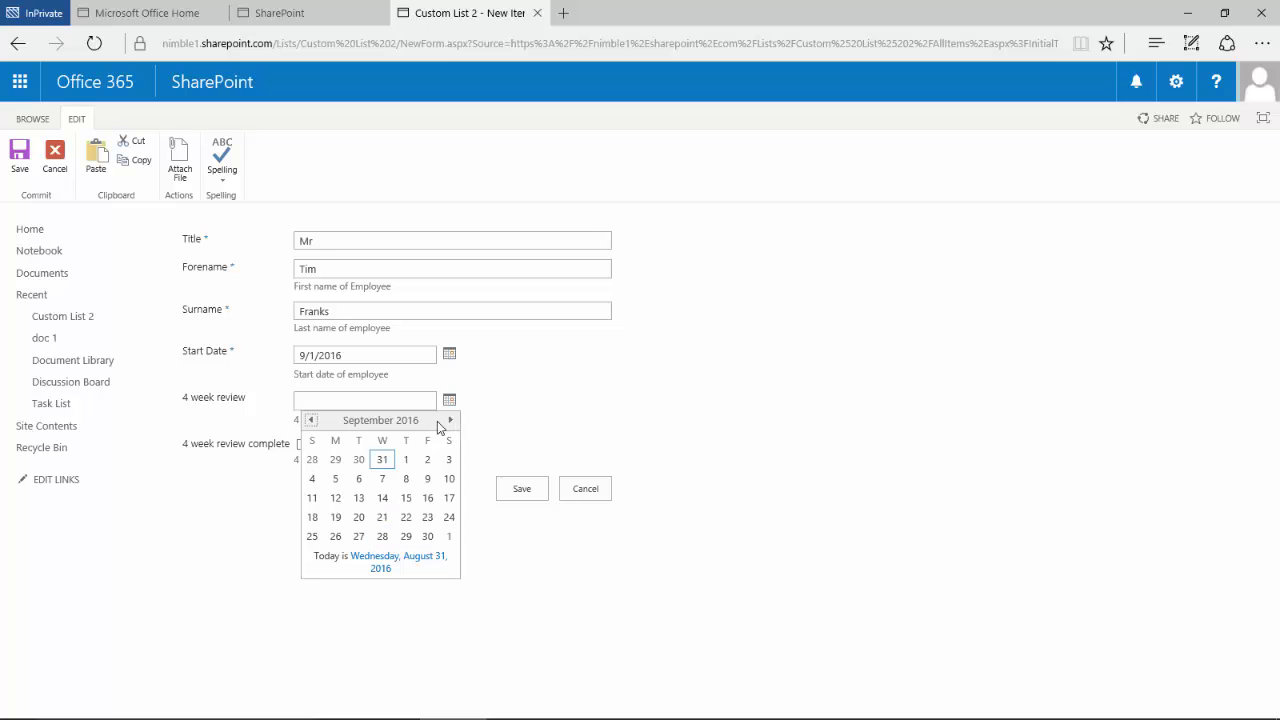
{"action": "left_click", "coordinate": [383, 536]}
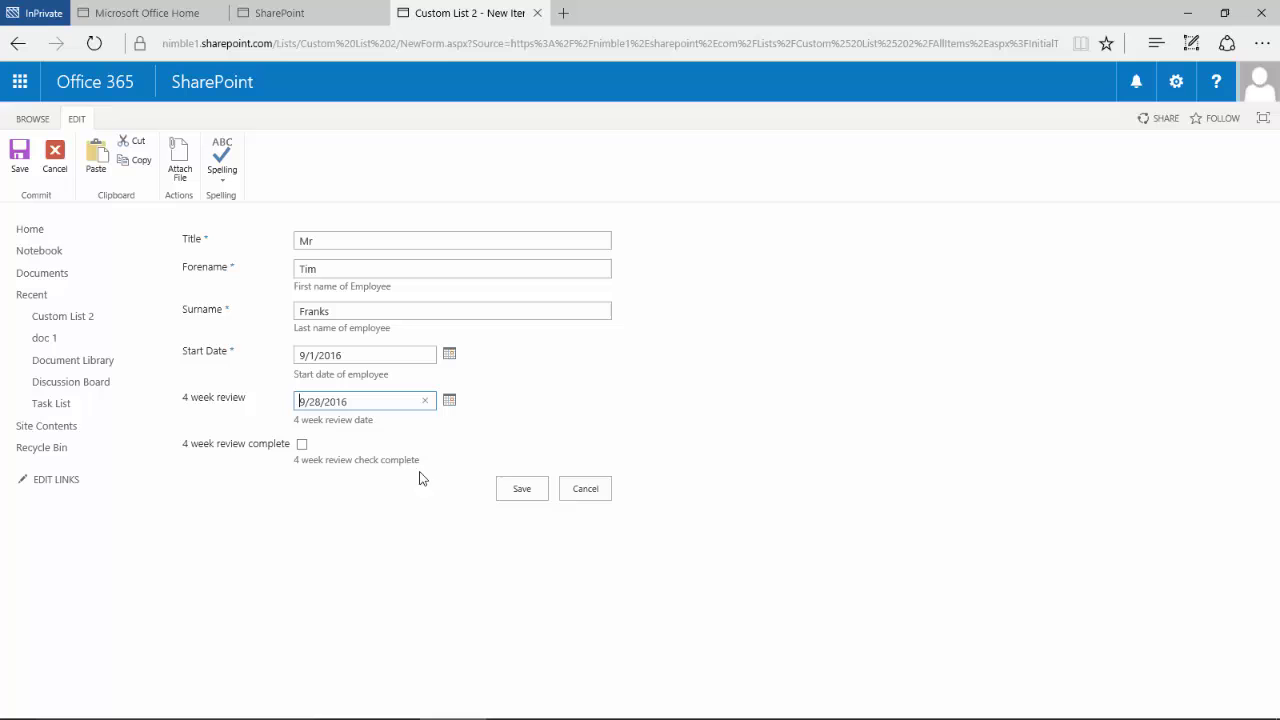
{"action": "left_click", "coordinate": [520, 488]}
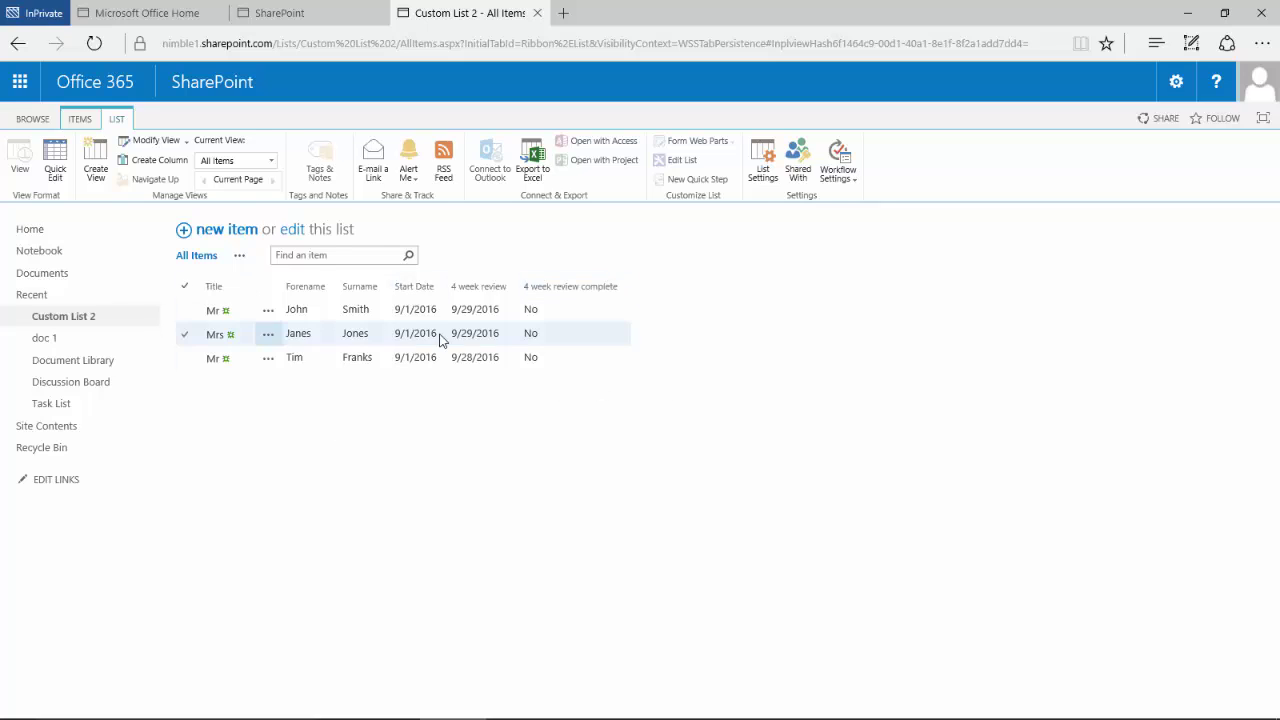
Look at the sorting and filtering options of the Forename column without applying any.
{"action": "left_click", "coordinate": [330, 287]}
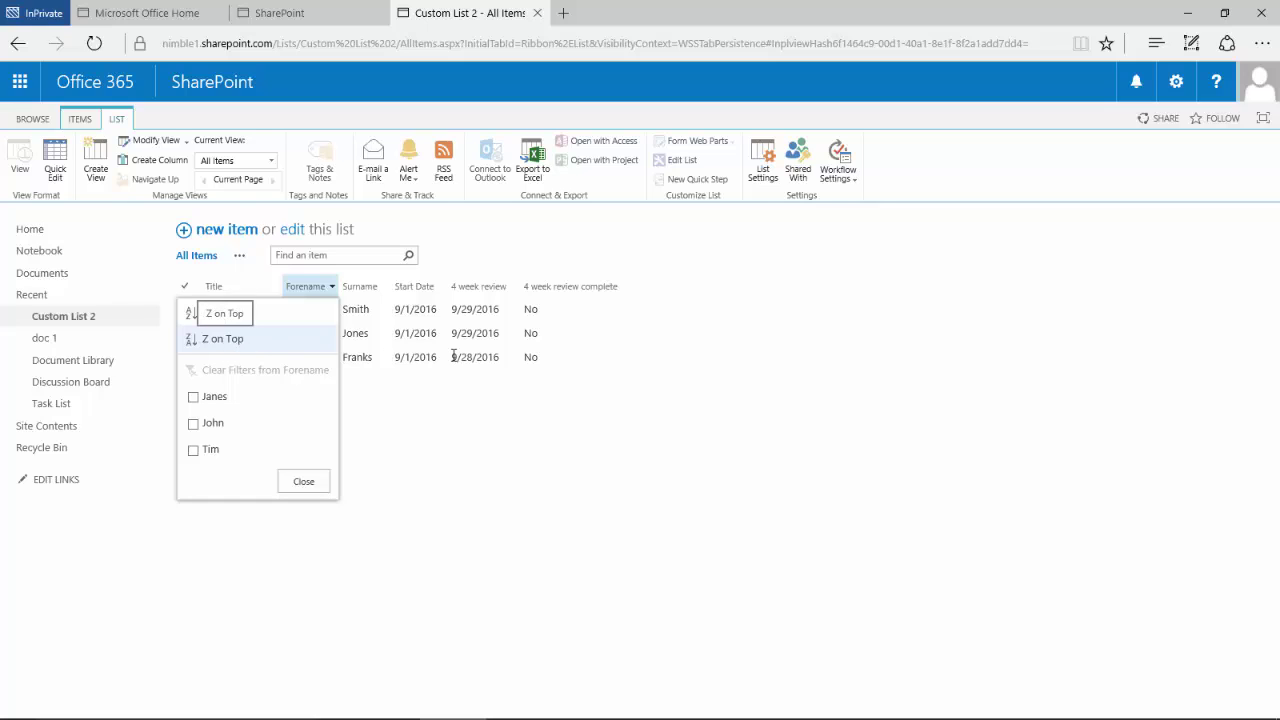
{"action": "left_click", "coordinate": [577, 411]}
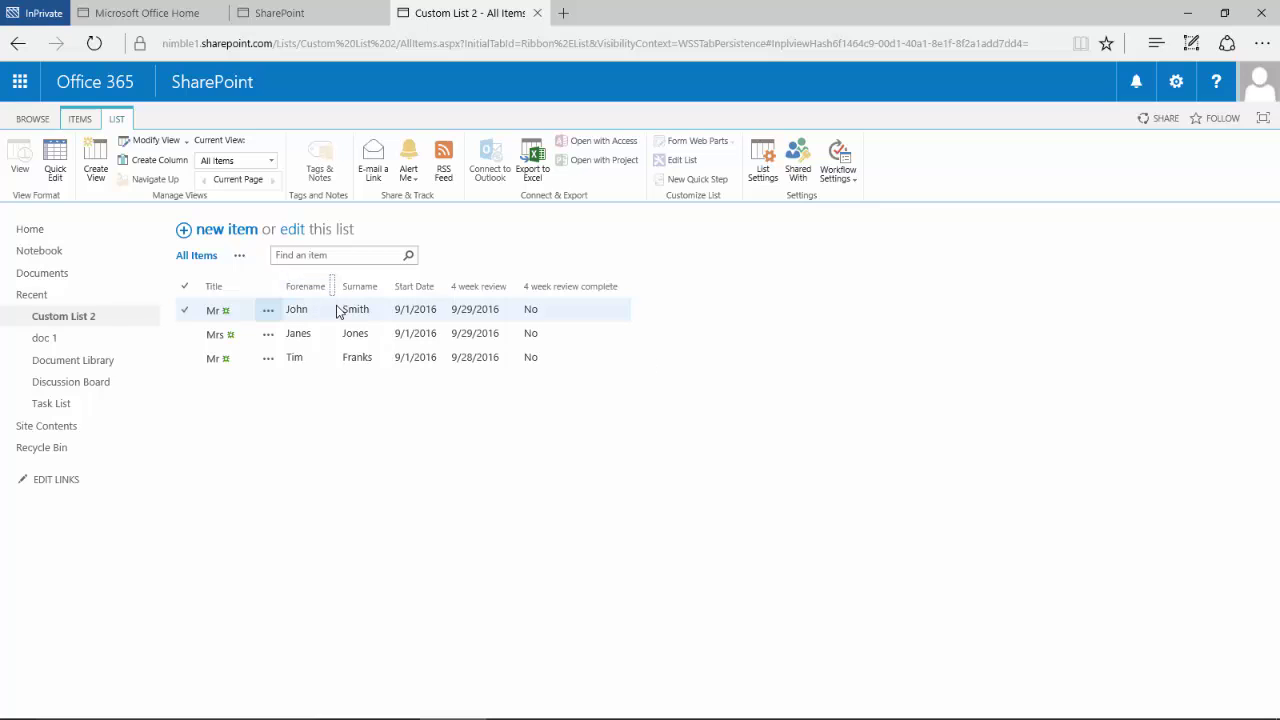
Edit the list to set 4 week review complete to Yes for the first employee, and stop editing.
{"action": "left_click", "coordinate": [289, 232]}
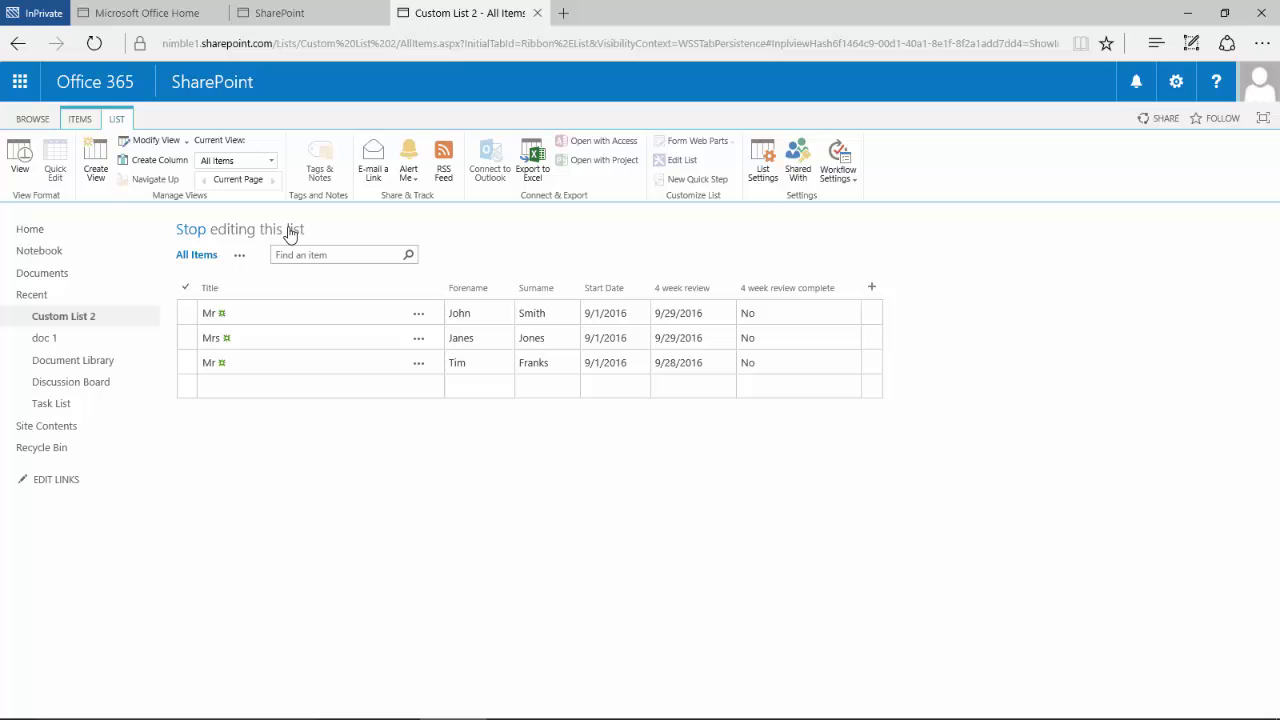
{"action": "left_click", "coordinate": [810, 320]}
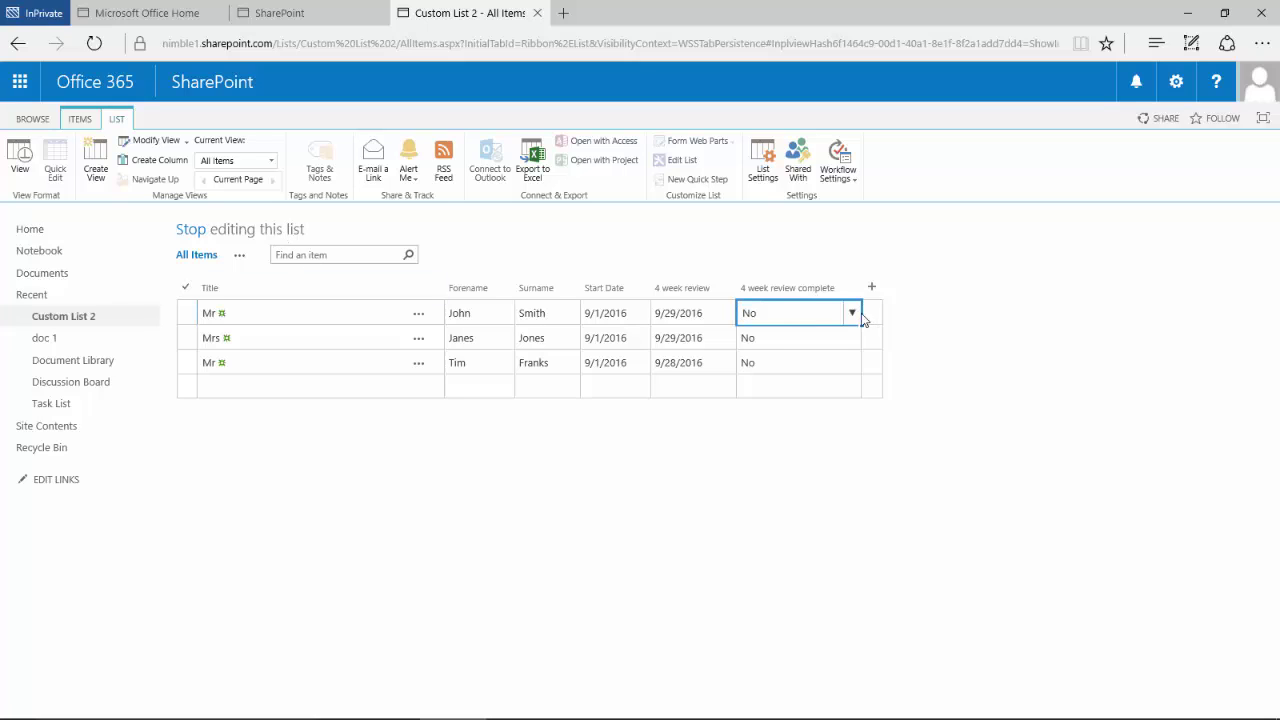
{"action": "left_click", "coordinate": [852, 313]}
{"action": "left_click", "coordinate": [811, 360]}
{"action": "left_click", "coordinate": [190, 230]}
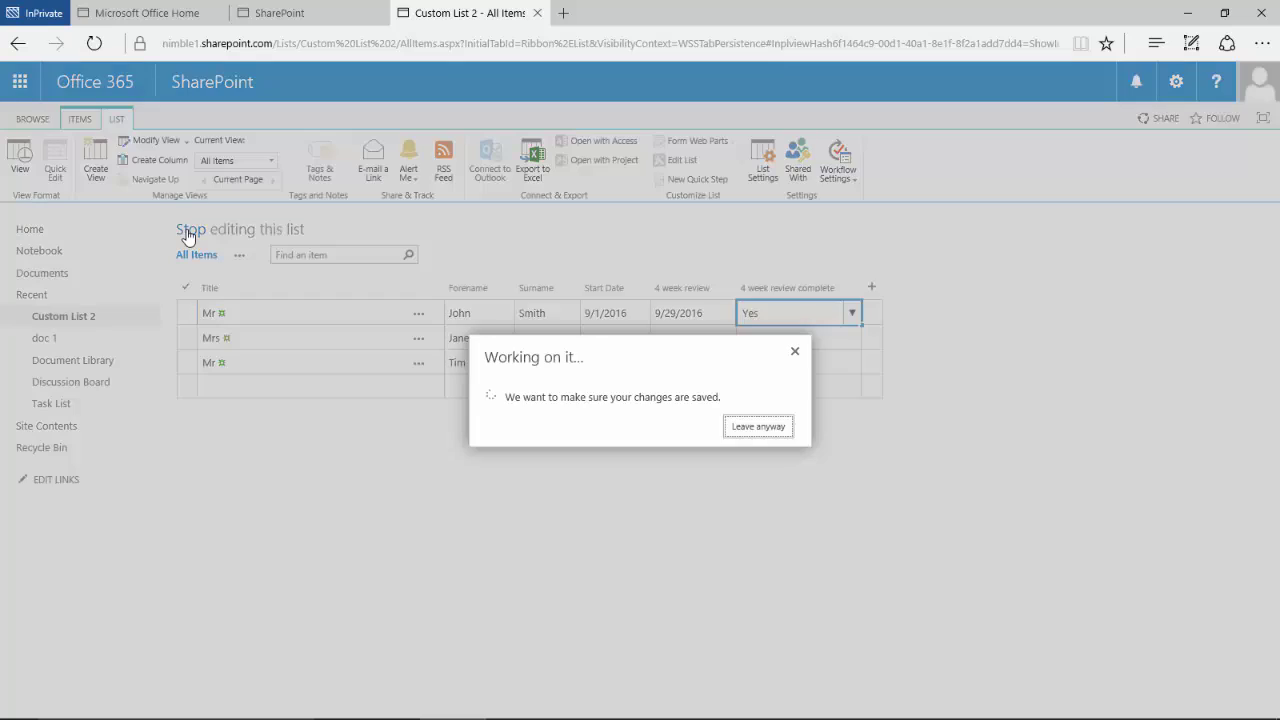
Edit the second employee's item to mark 4 week review complete as checked, and save it.
{"action": "left_click", "coordinate": [389, 309]}
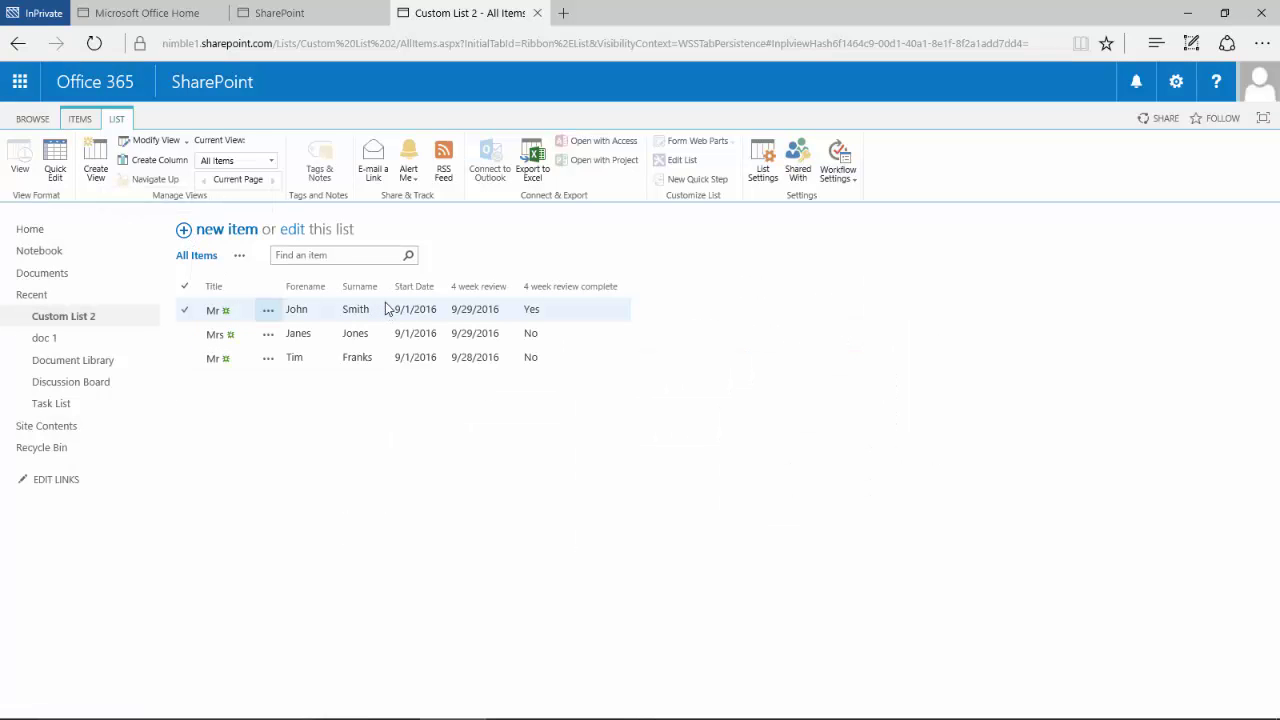
{"action": "left_click", "coordinate": [266, 334]}
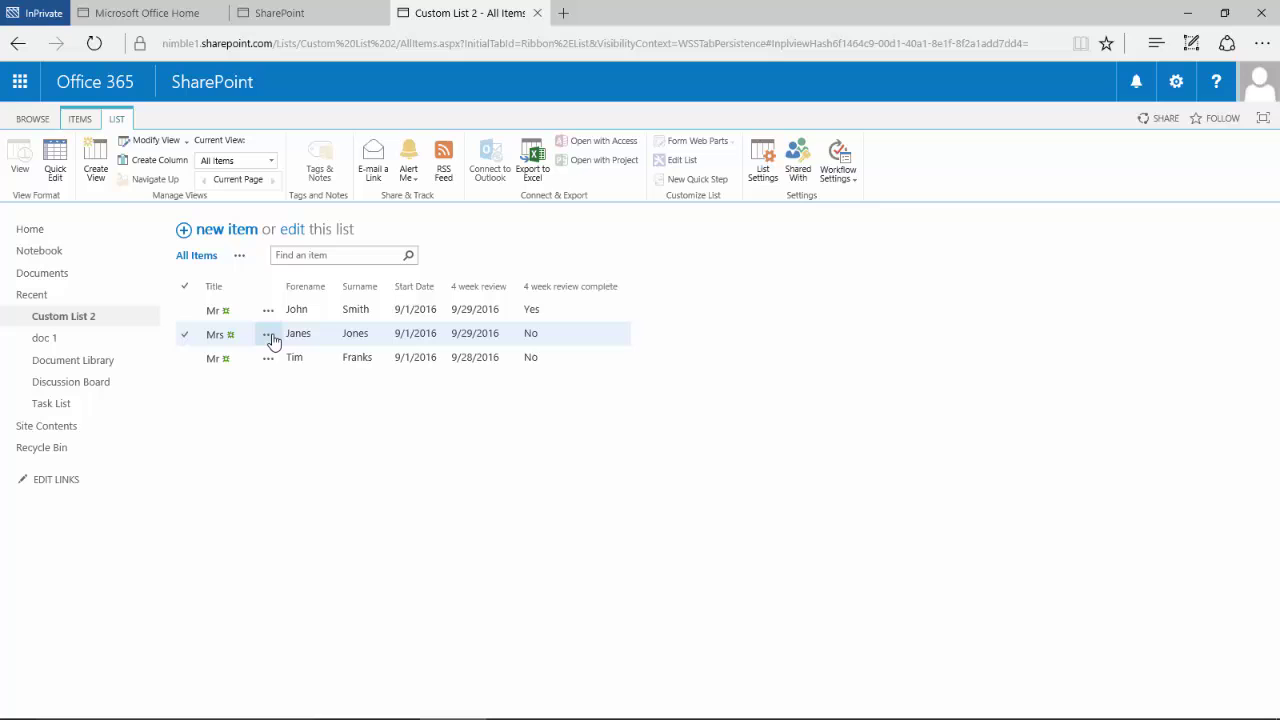
{"action": "left_click", "coordinate": [268, 336]}
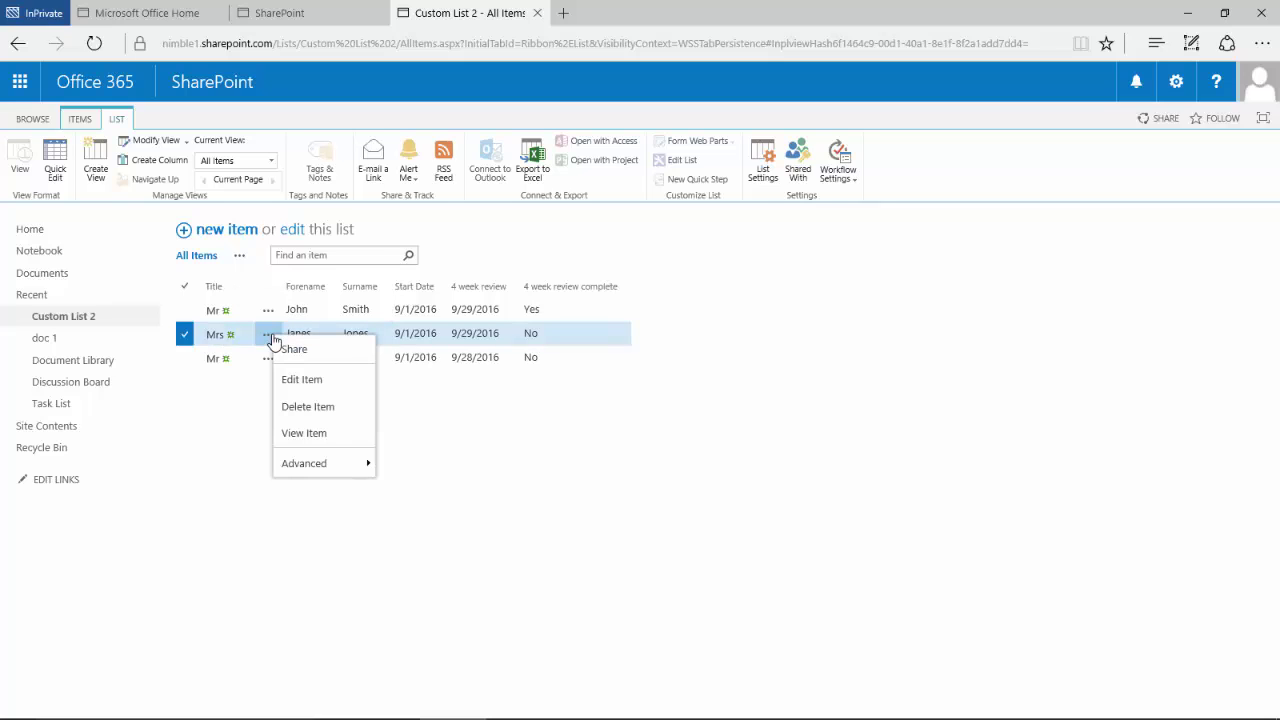
{"action": "left_click", "coordinate": [310, 386]}
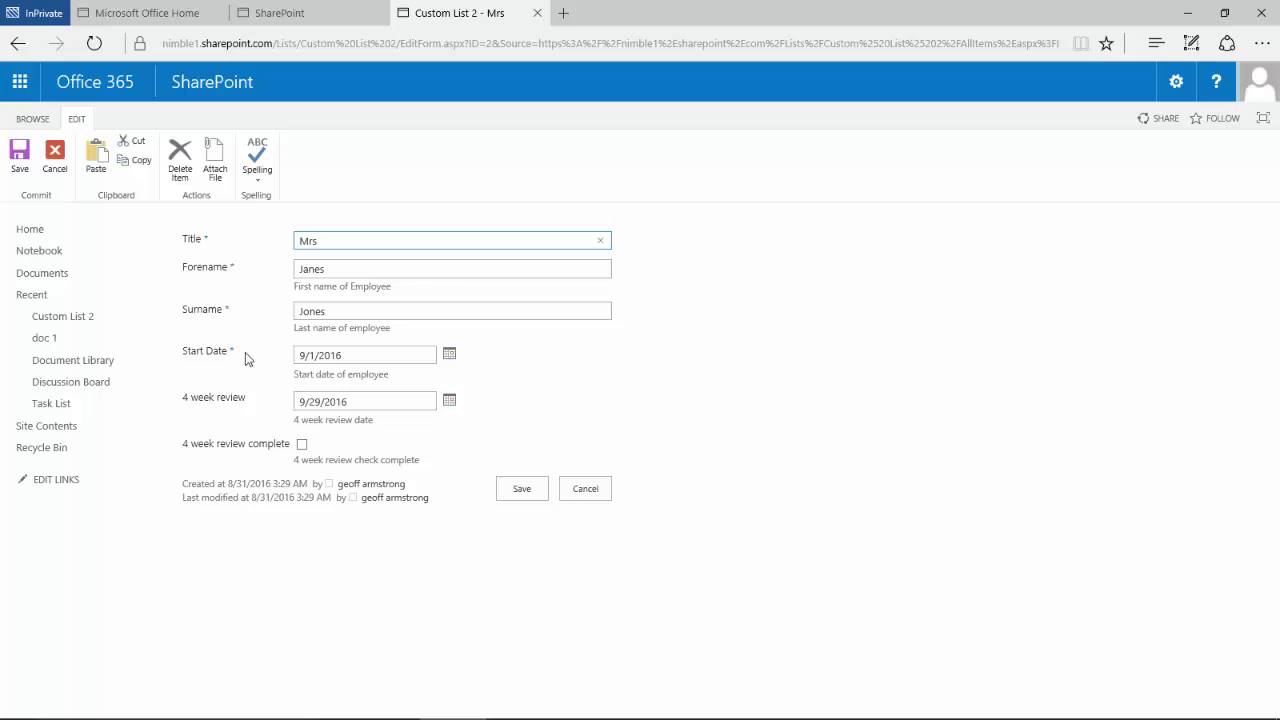
{"action": "left_click", "coordinate": [303, 446]}
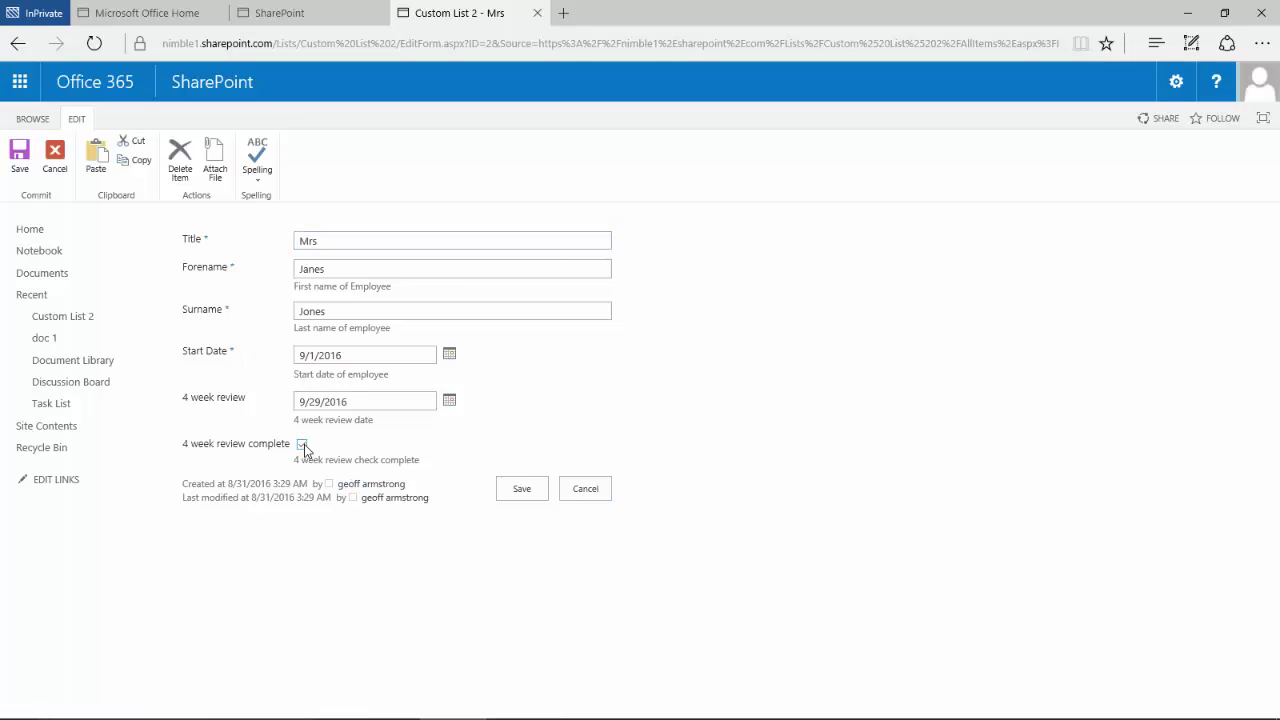
{"action": "left_click", "coordinate": [520, 488]}
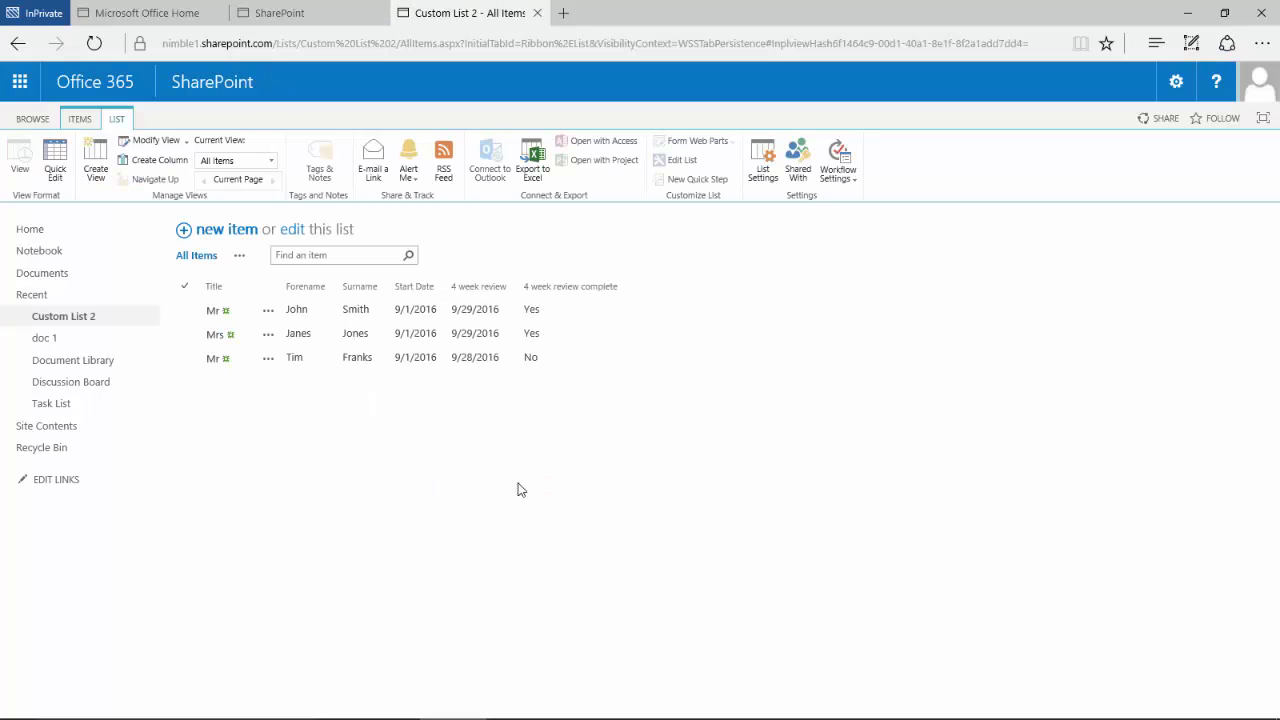
Select the third employee's item, view its details, and close the item view.
{"action": "left_click", "coordinate": [80, 119]}
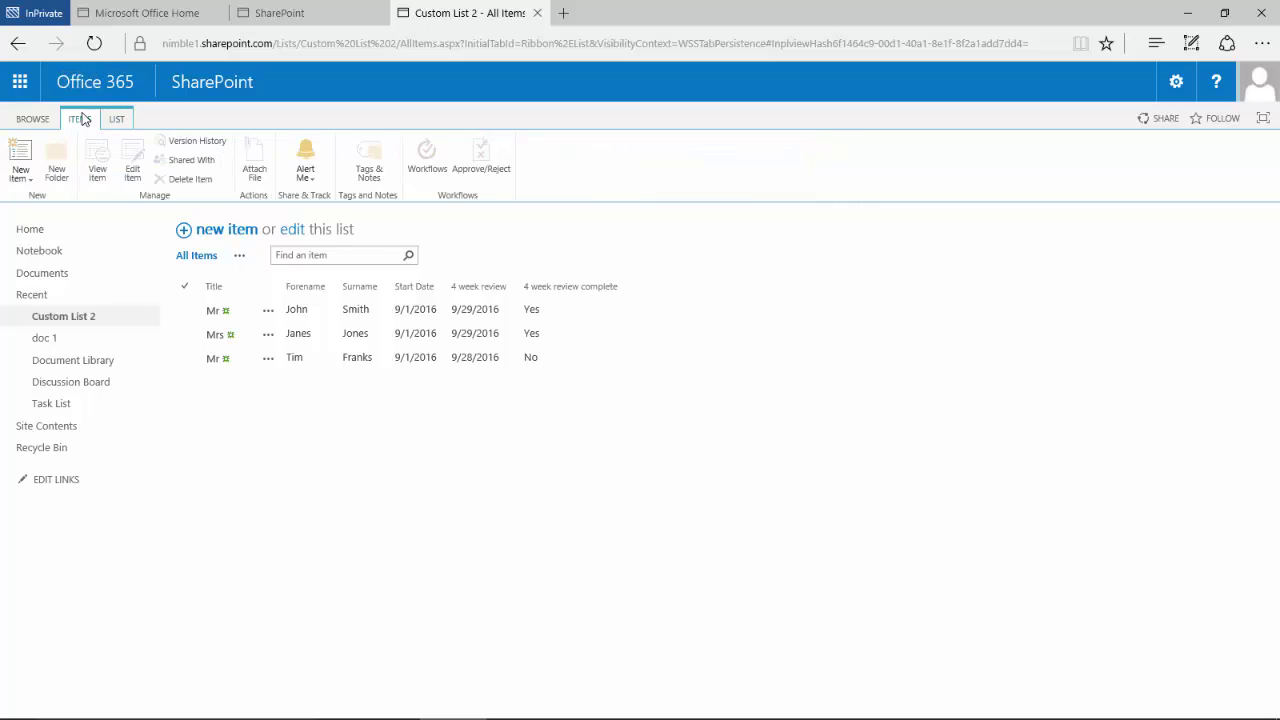
{"action": "left_click", "coordinate": [197, 367]}
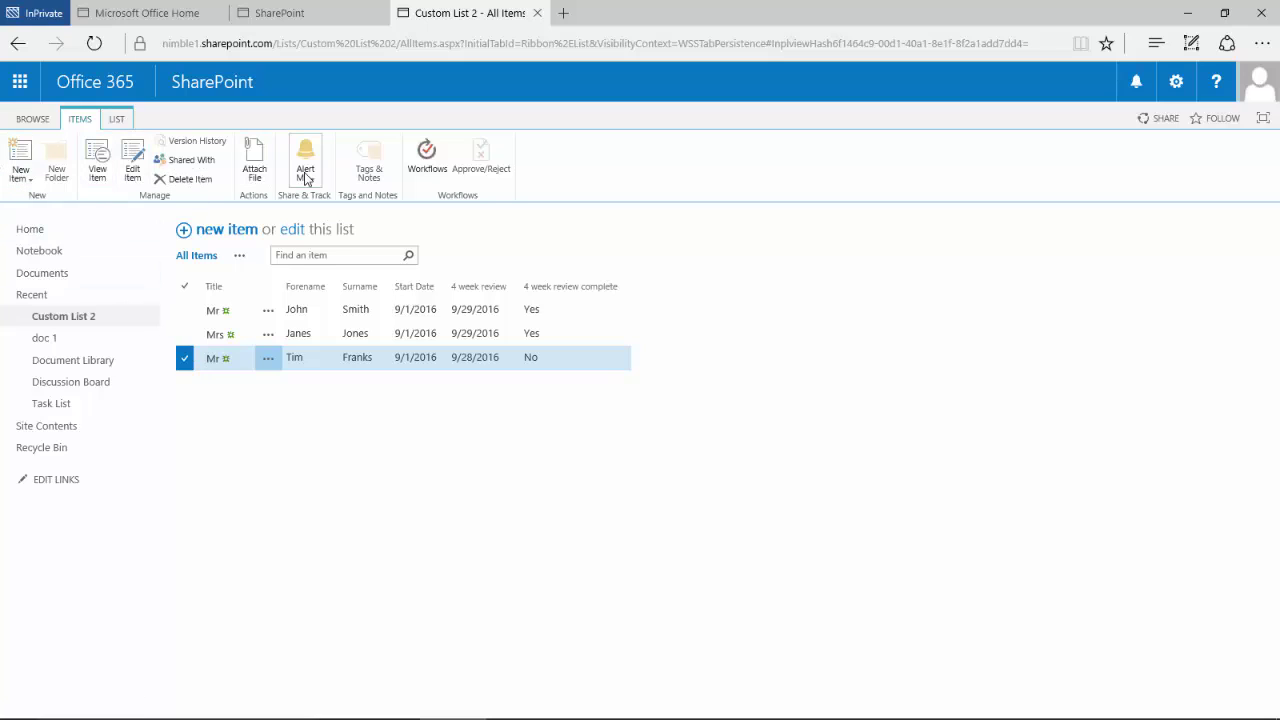
{"action": "left_click", "coordinate": [96, 176]}
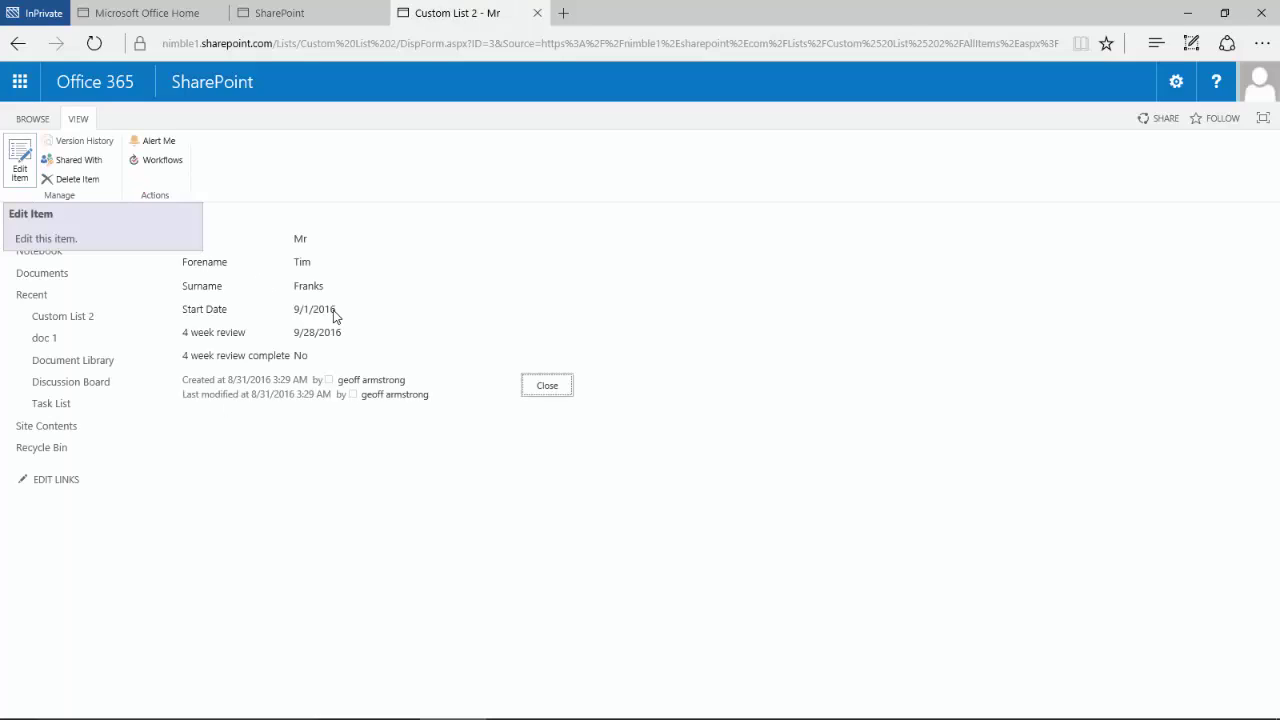
{"action": "left_click", "coordinate": [546, 389]}
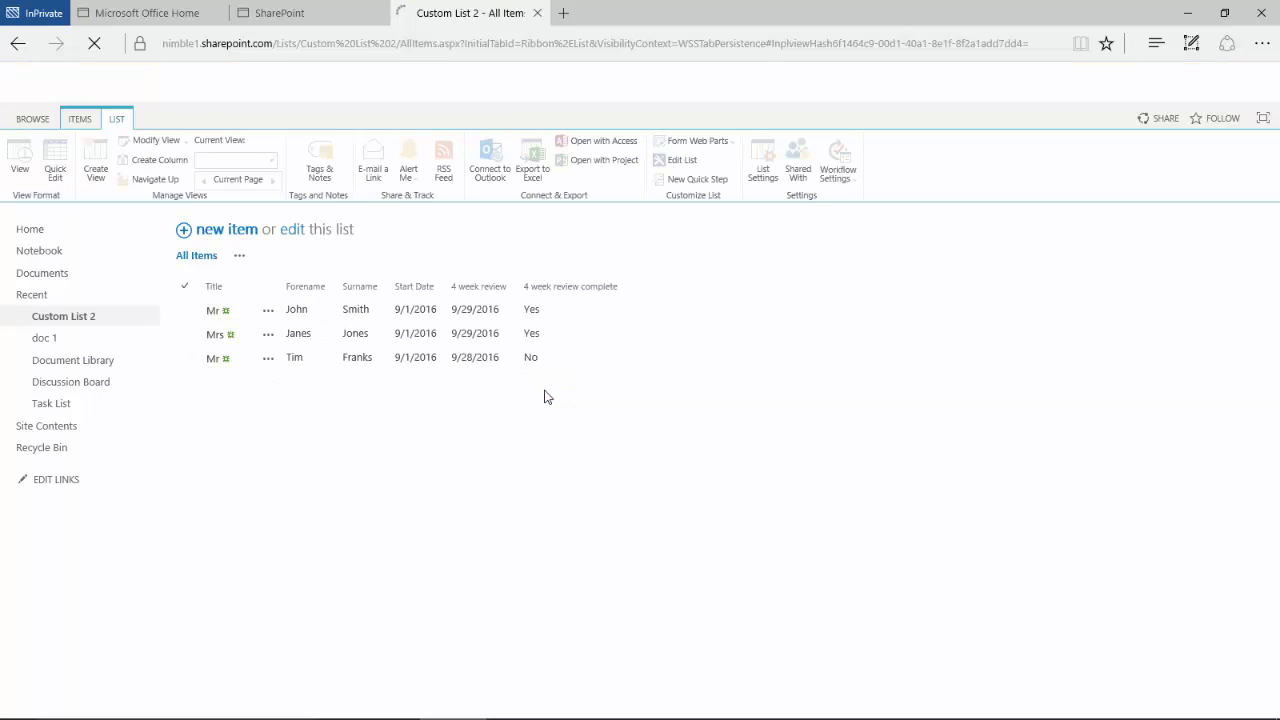
Open the third employee's item for editing, check 4 week review complete, and save it.
{"action": "left_click", "coordinate": [187, 360]}
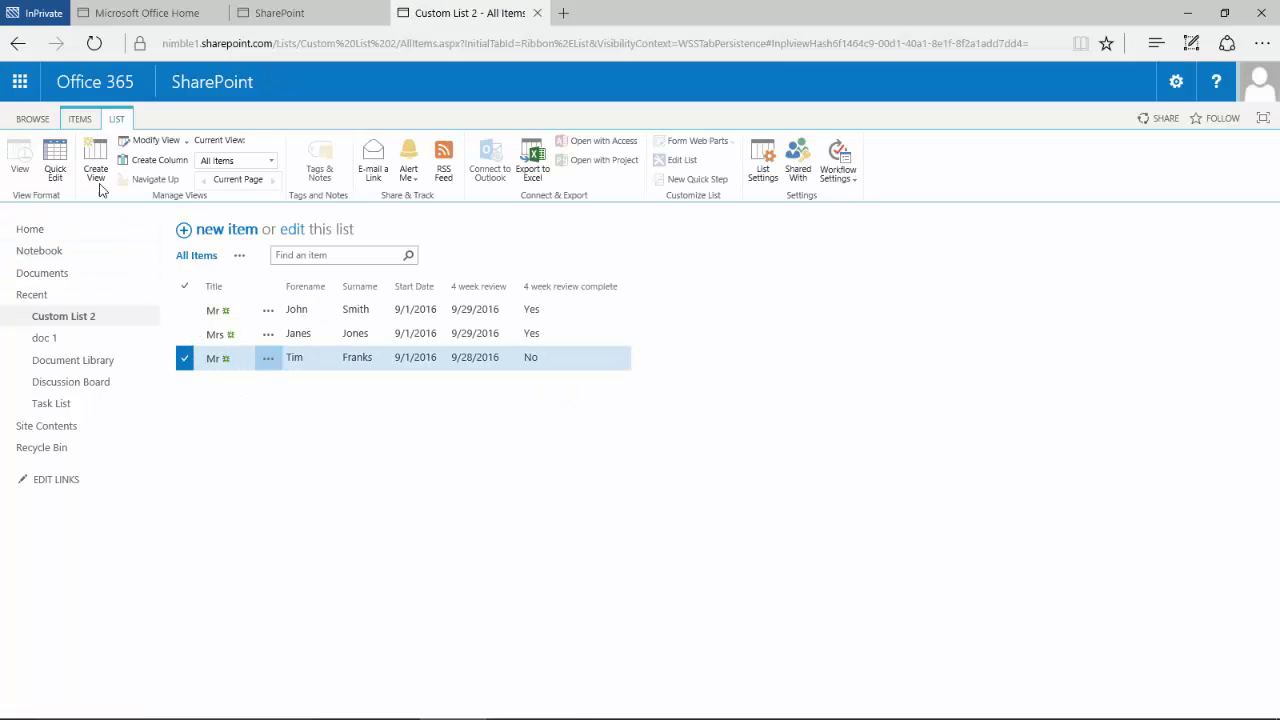
{"action": "left_click", "coordinate": [84, 120]}
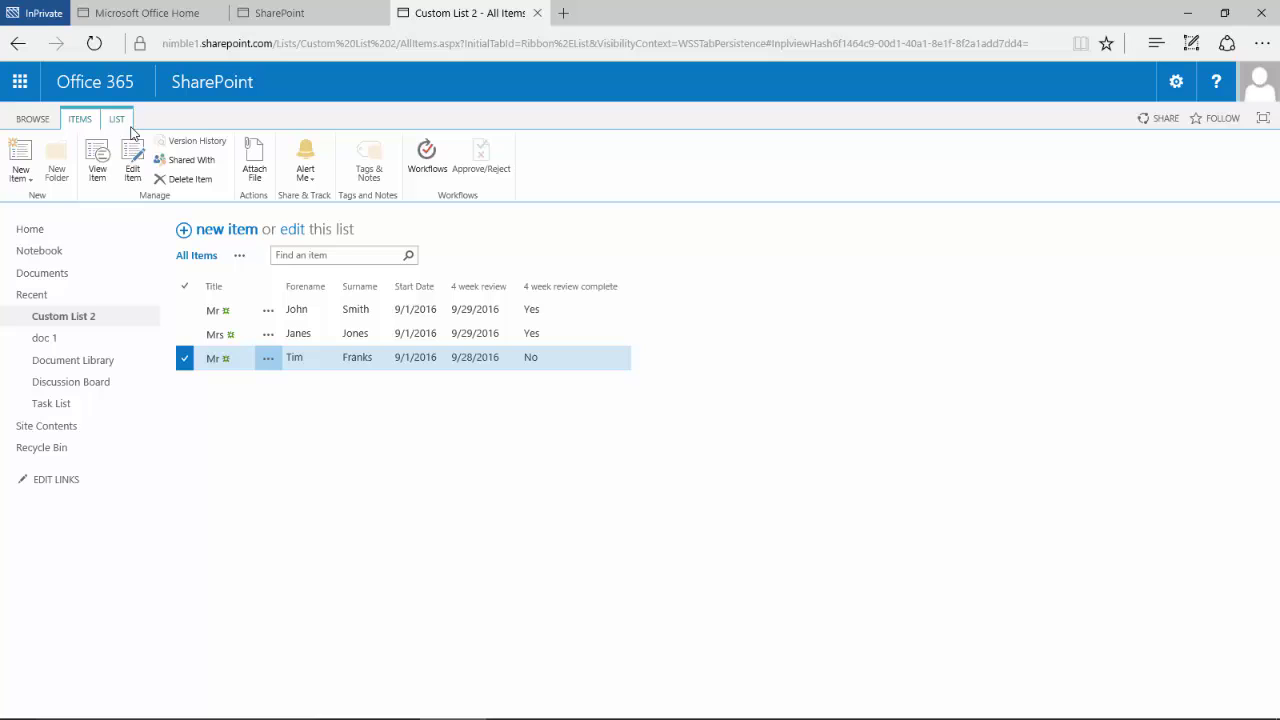
{"action": "left_click", "coordinate": [138, 163]}
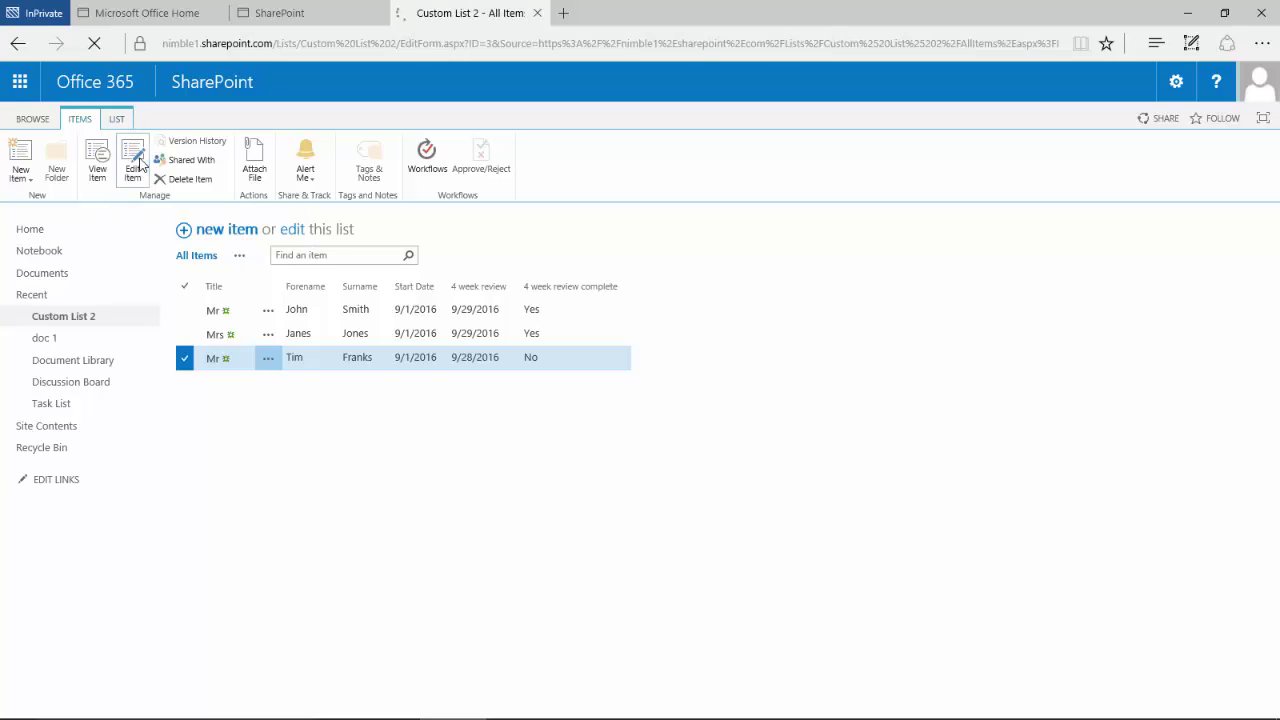
{"action": "left_click", "coordinate": [301, 444]}
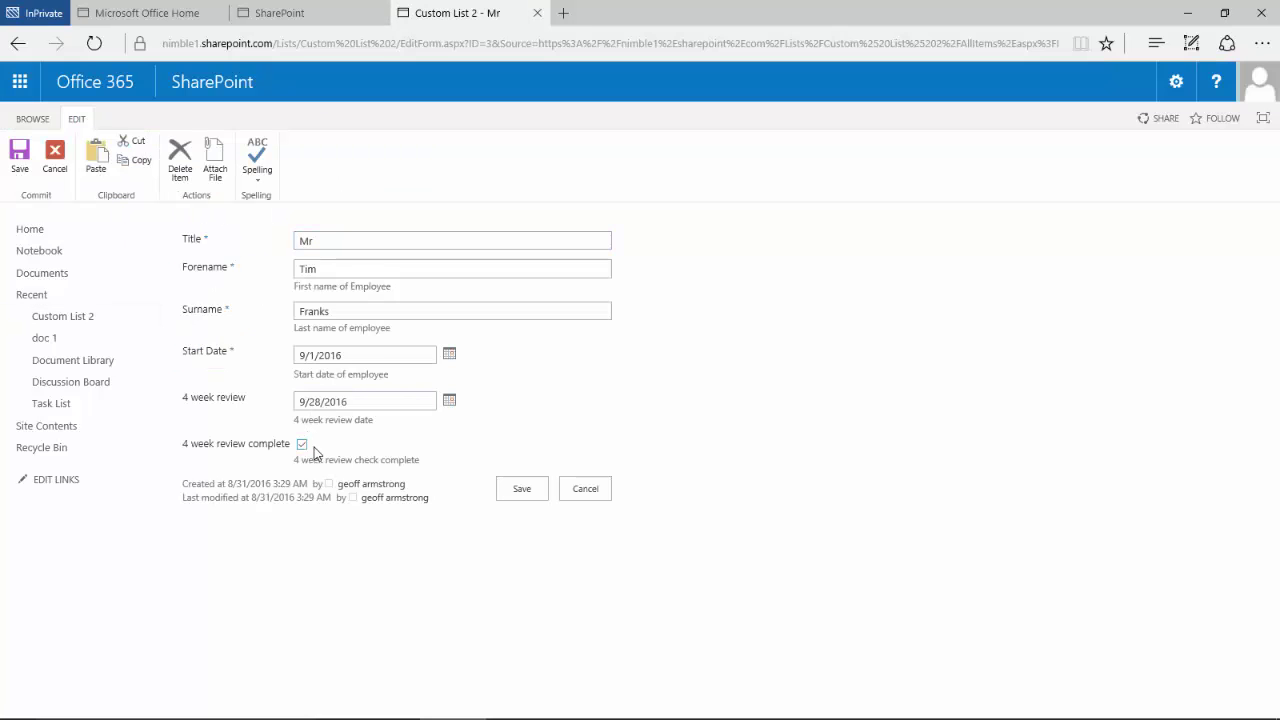
{"action": "left_click", "coordinate": [534, 491]}
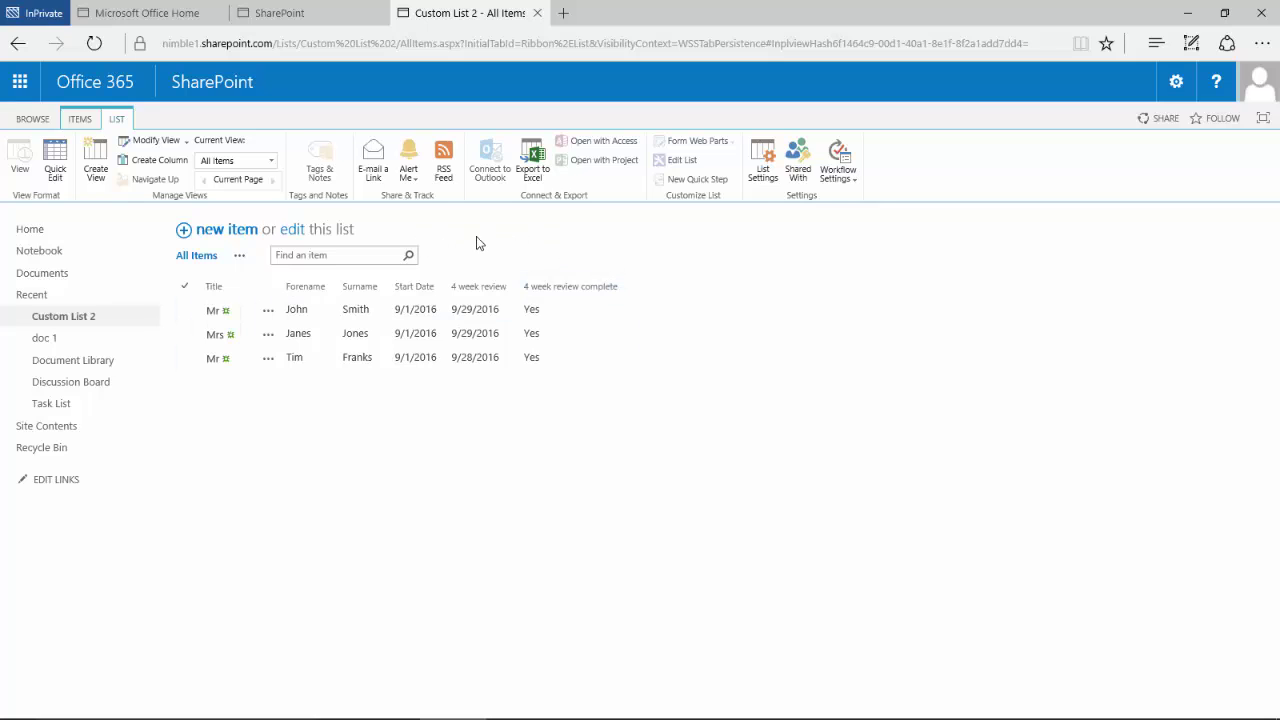
{"action": "left_click", "coordinate": [576, 331]}
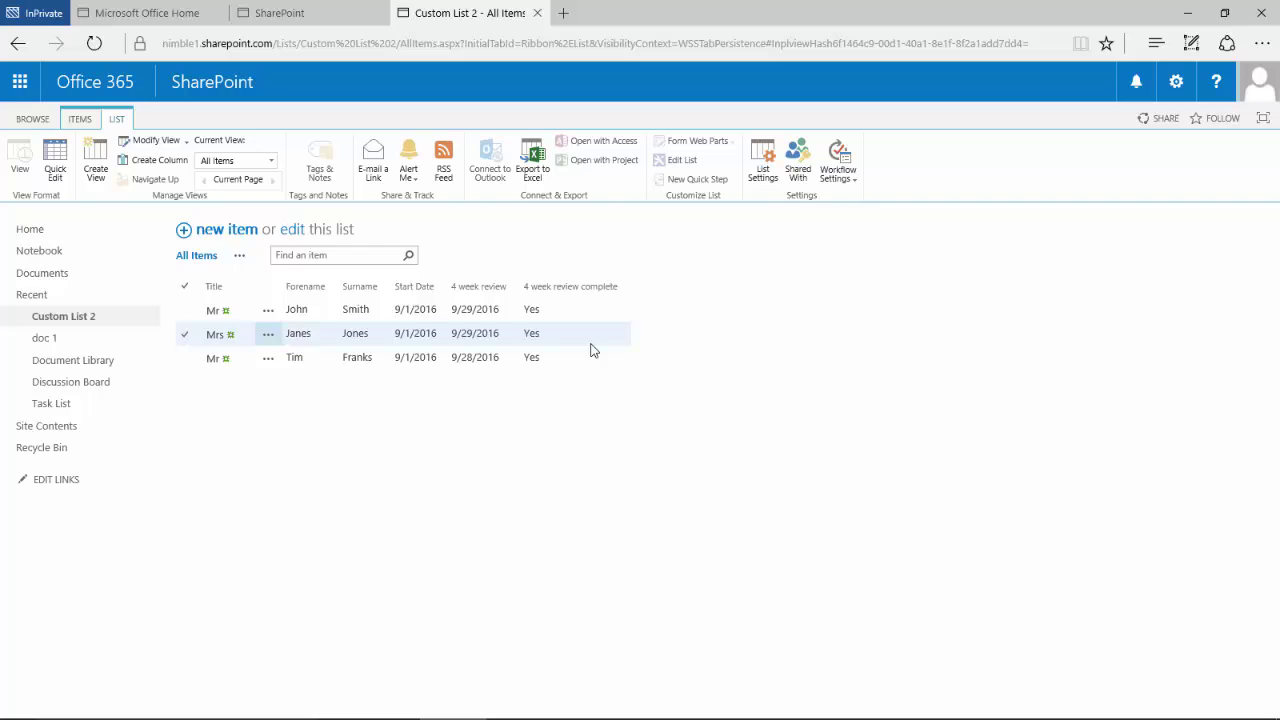
{"action": "left_click", "coordinate": [603, 402]}
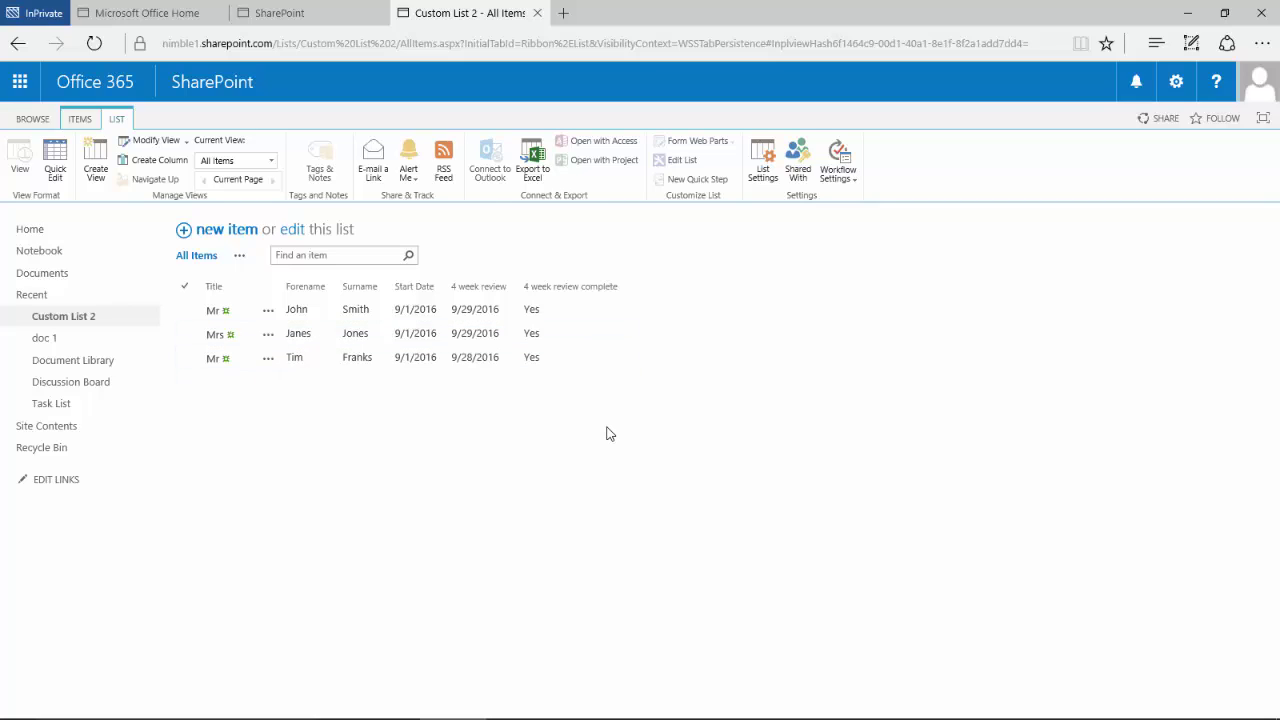